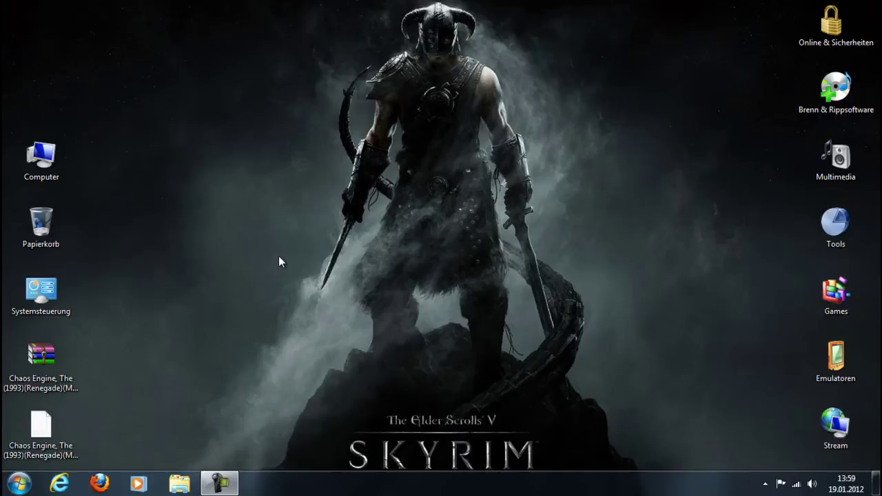
Step: Open Firefox, search Google for winuae and open the CHIP Online download page for WinUAE
click(99, 483)
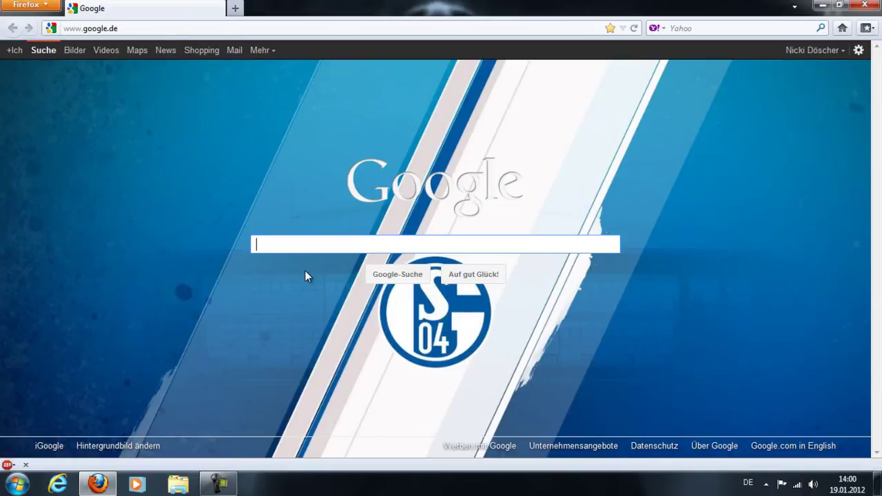
text(wi)
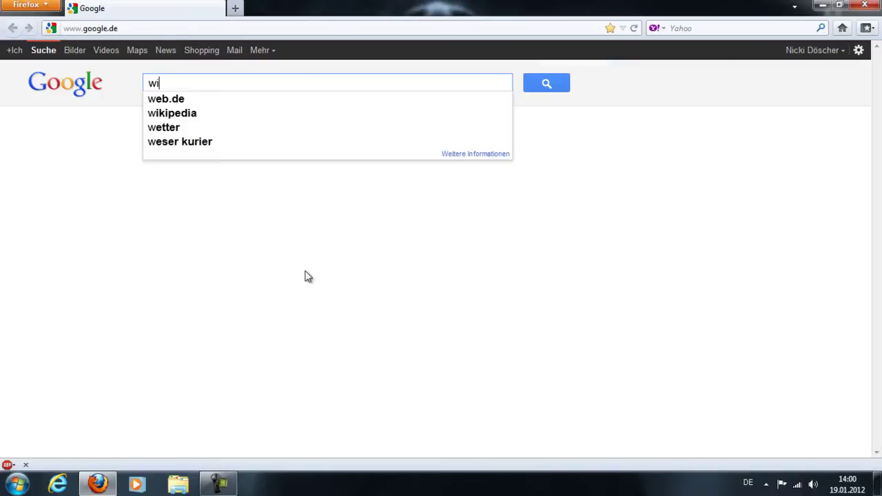
text(nuae)
key(Return)
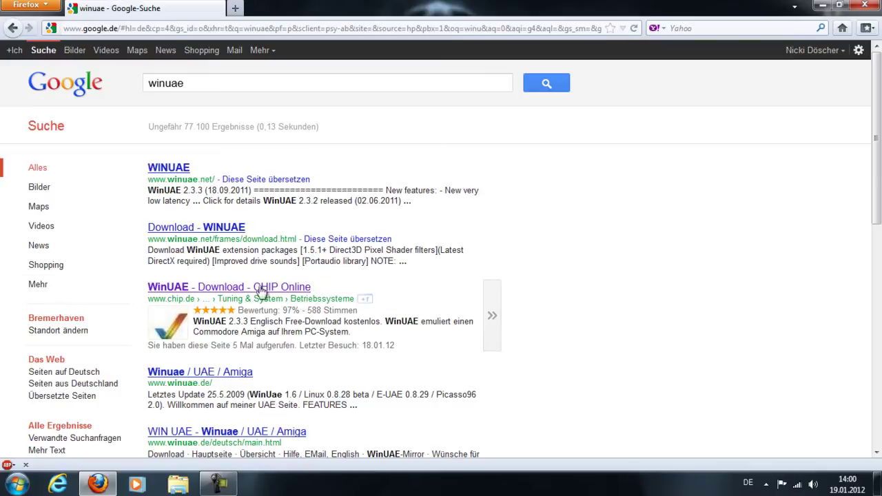
click(246, 288)
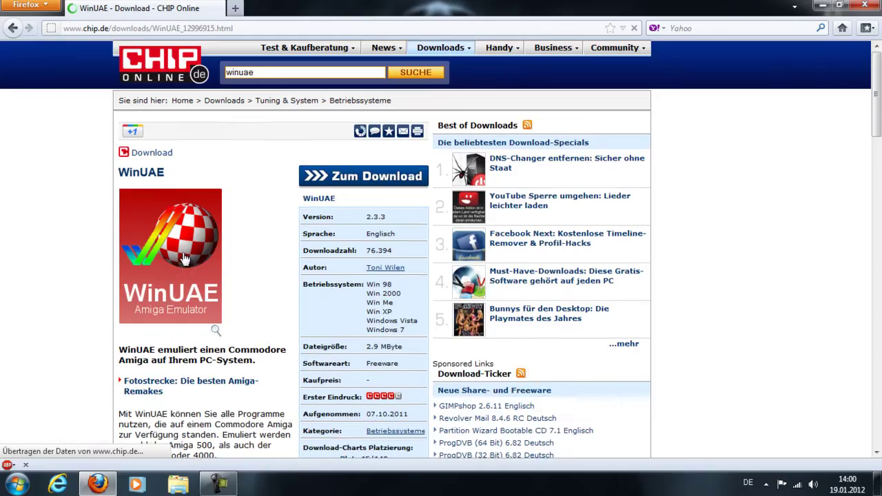
Step: Download the WinUAE installer from the CHIP Online server and save it to the desktop as InstallWinUAE2330
click(302, 216)
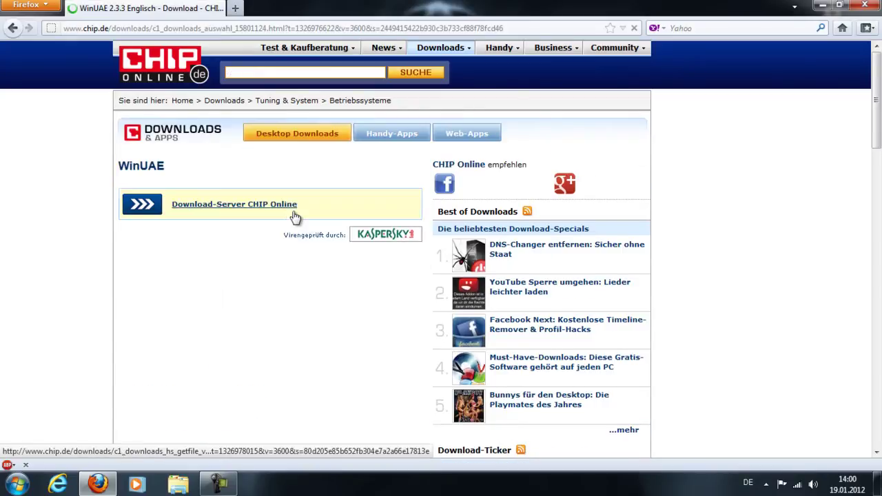
click(257, 216)
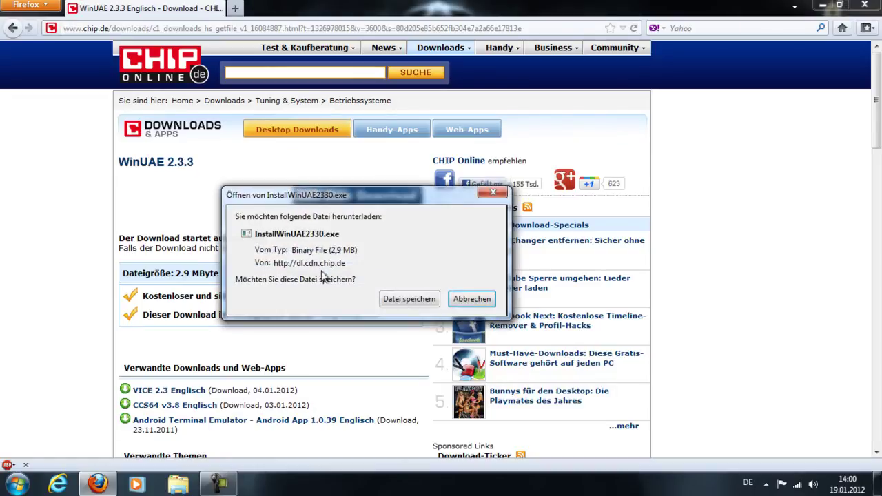
click(408, 299)
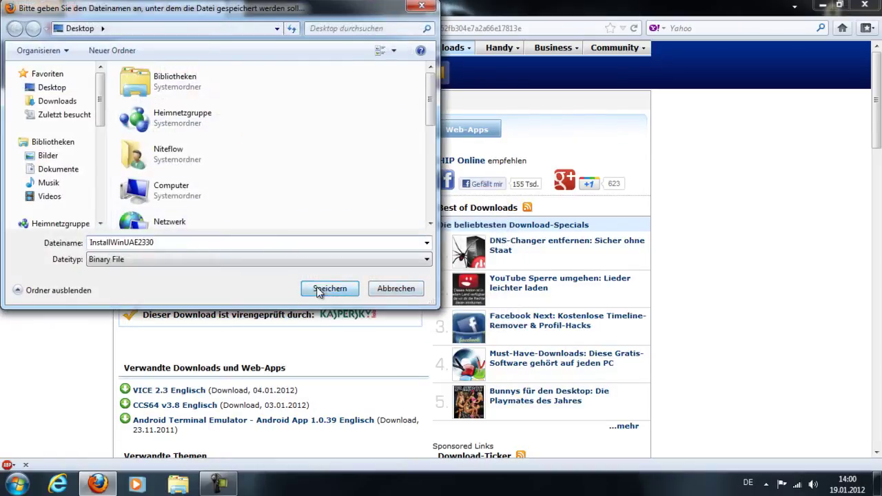
click(324, 289)
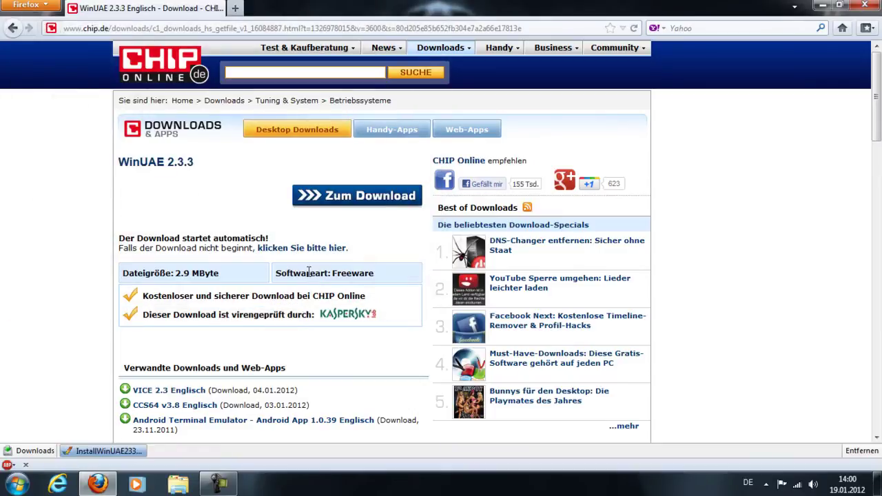
click(243, 28)
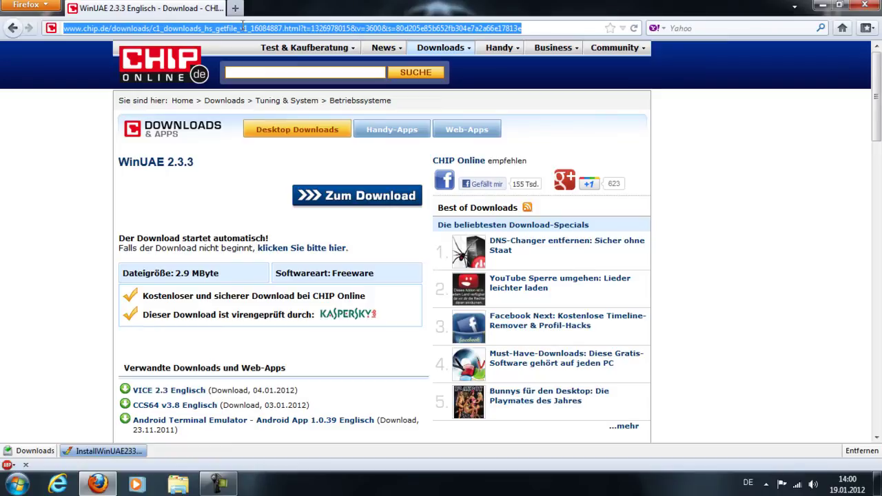
key(ctrl+v)
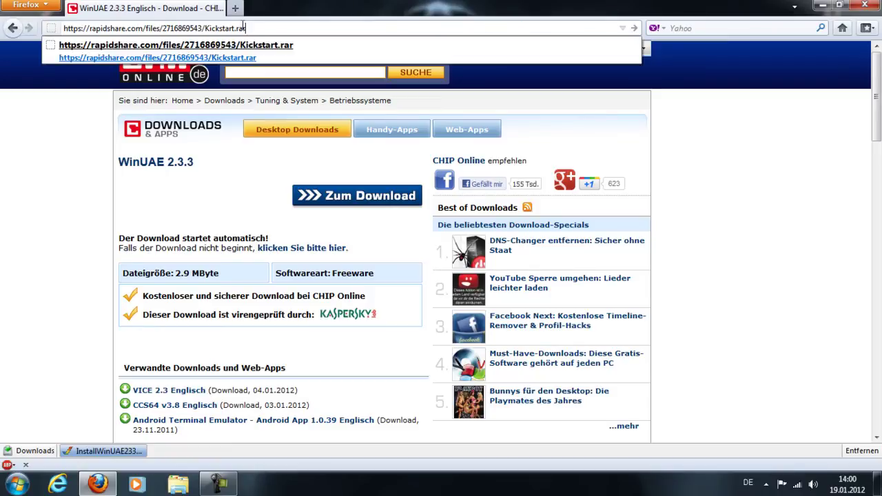
key(Return)
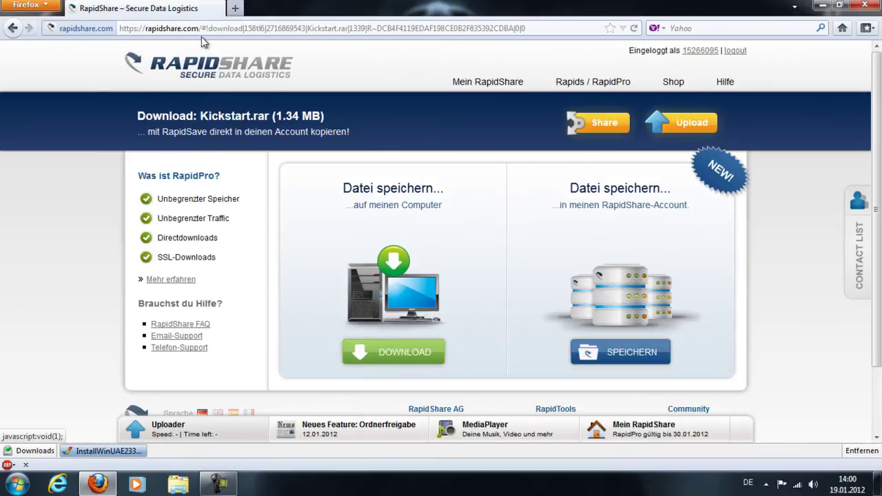
click(393, 355)
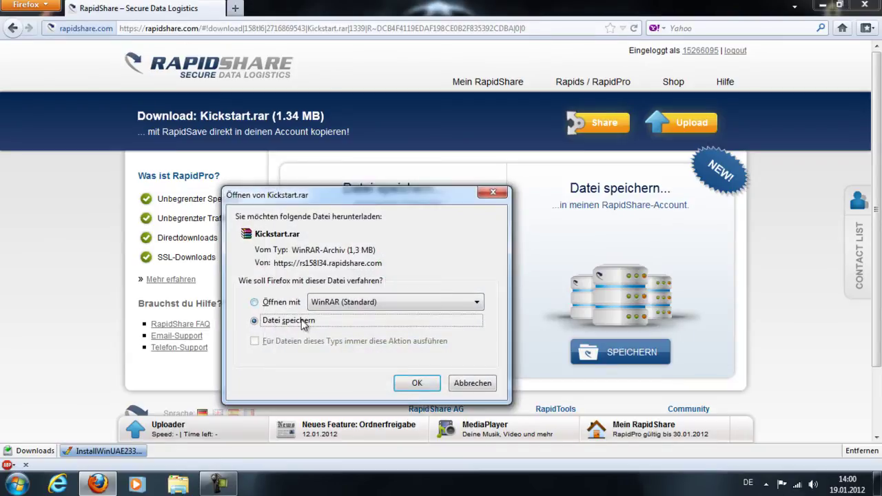
click(417, 383)
click(330, 292)
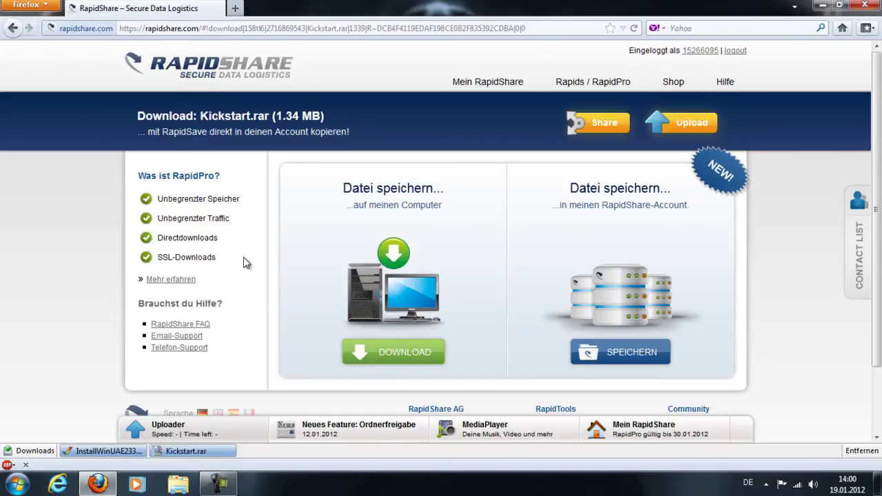
Step: Minimize Firefox, extract the Kickstart archive on the desktop into a Kickstart folder and move the archive to the recycle bin
click(201, 28)
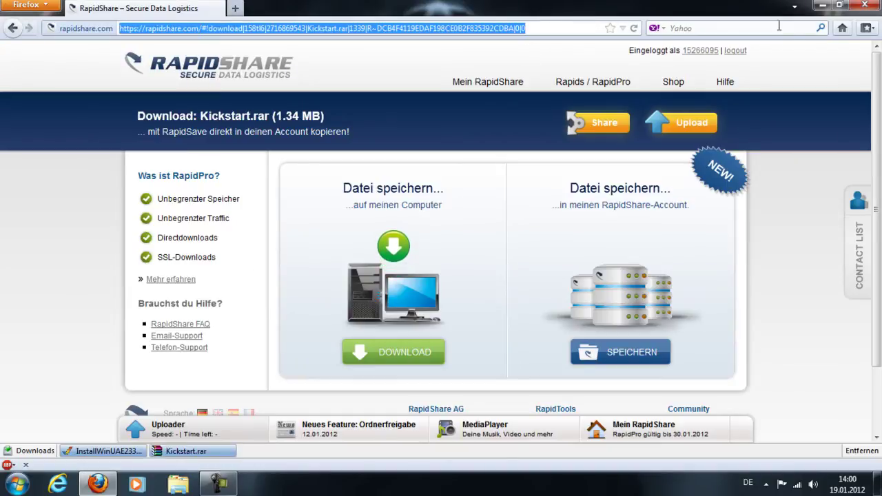
click(820, 5)
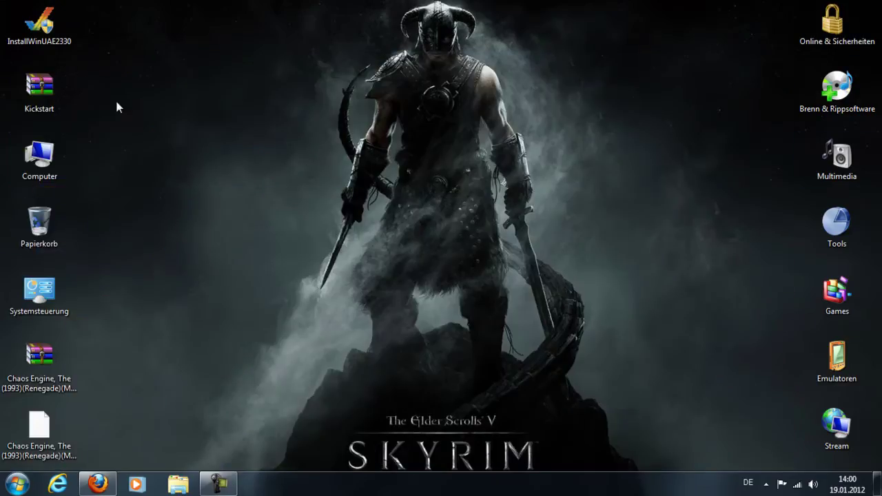
right_click(38, 83)
click(89, 130)
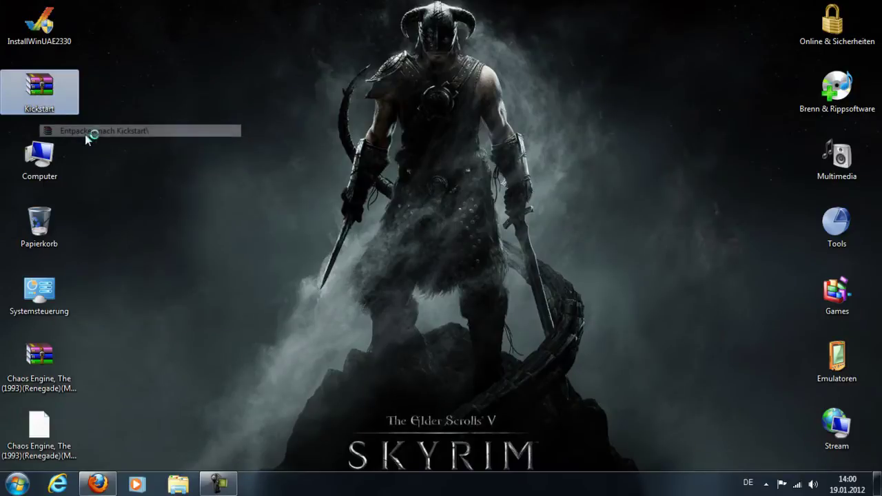
right_click(77, 76)
click(125, 269)
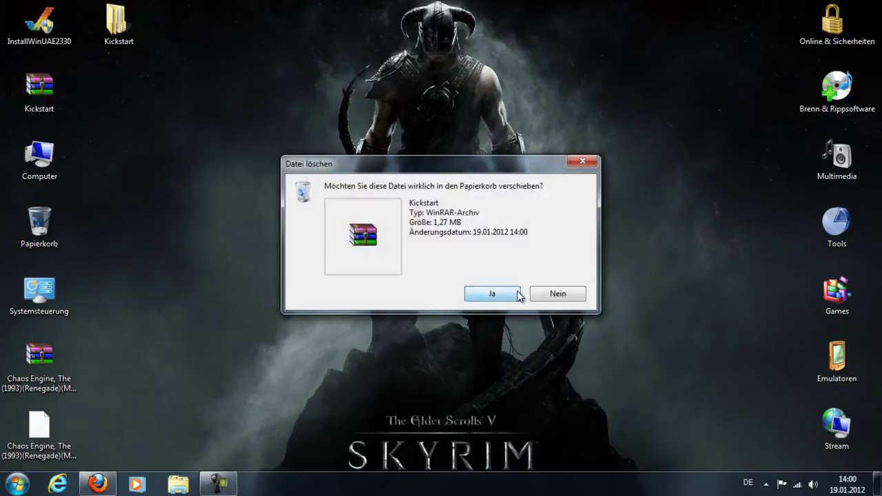
click(492, 294)
Step: Install WinUAE 2.3.3 with the Complete component set in C:\AMIGA and finish setup without showing the readme
double_click(39, 9)
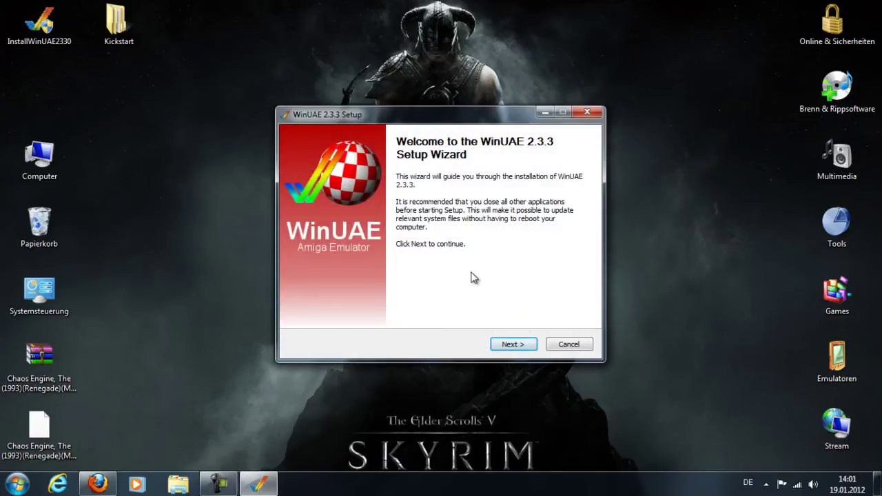
click(527, 345)
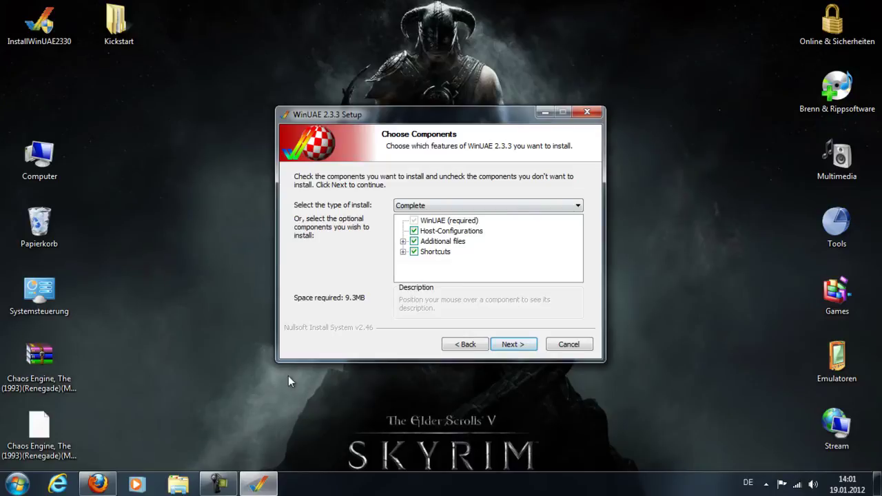
click(511, 345)
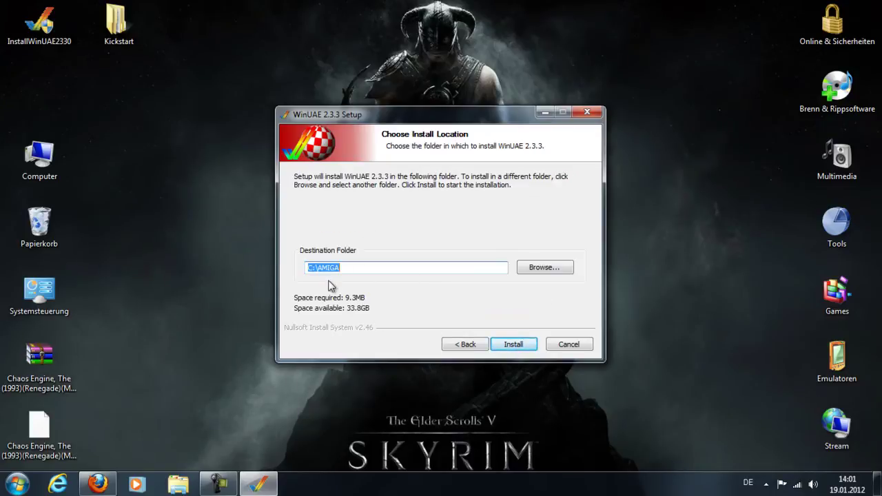
click(517, 347)
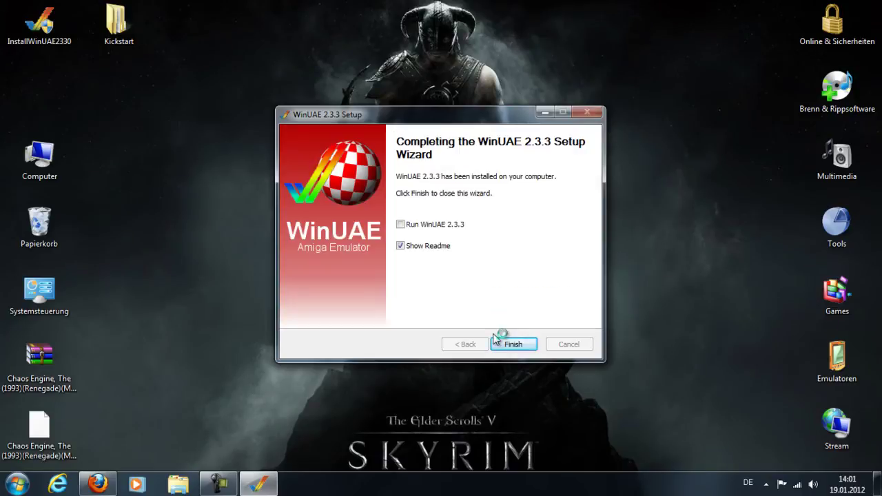
click(401, 246)
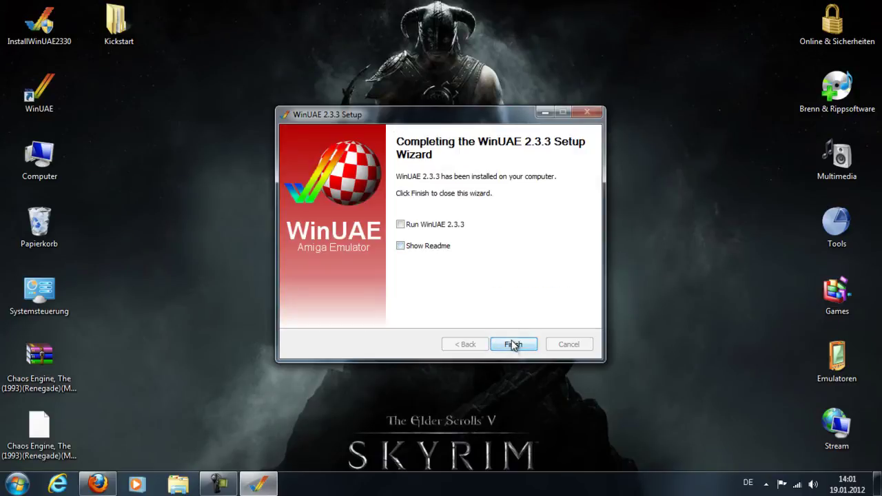
click(513, 346)
Step: Move the WinUAE shortcut to the upper middle of the desktop and launch WinUAE, dismissing the ROM messages
drag(37, 96, 427, 120)
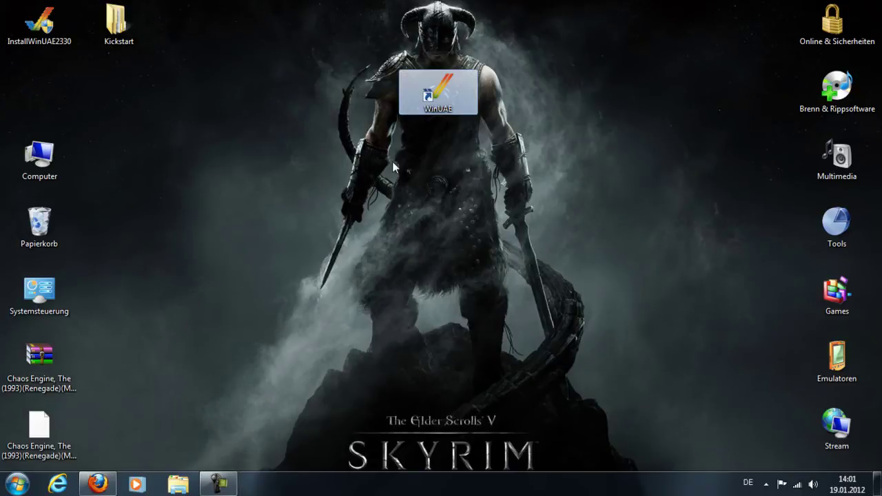
double_click(432, 97)
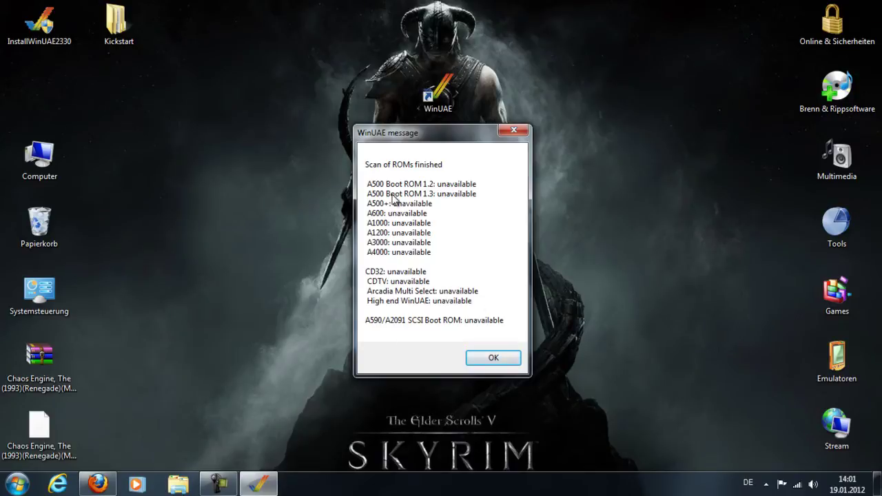
click(494, 359)
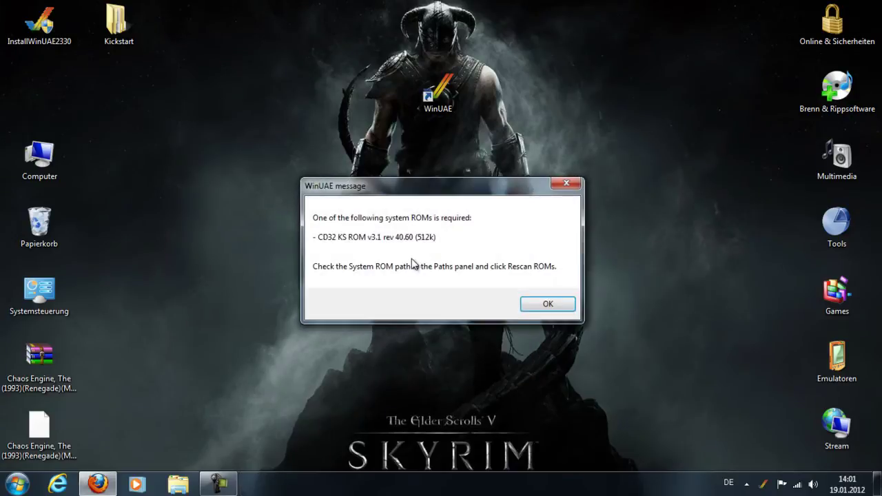
click(539, 303)
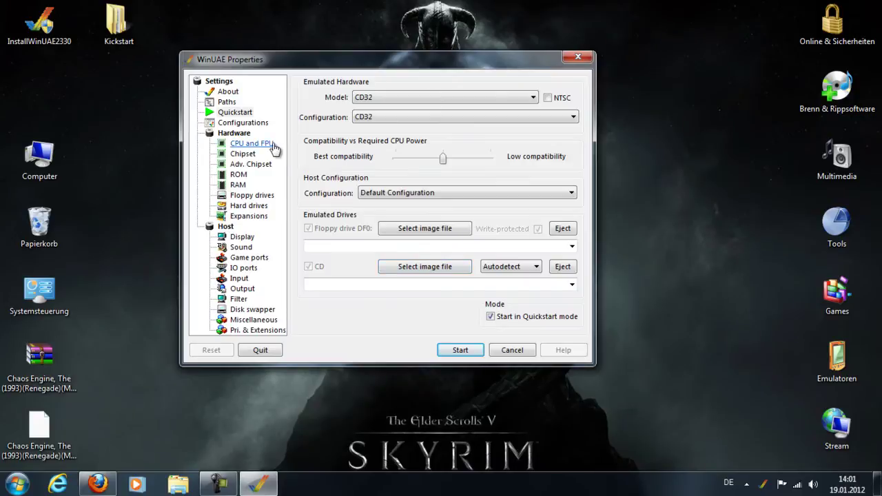
drag(396, 62, 448, 133)
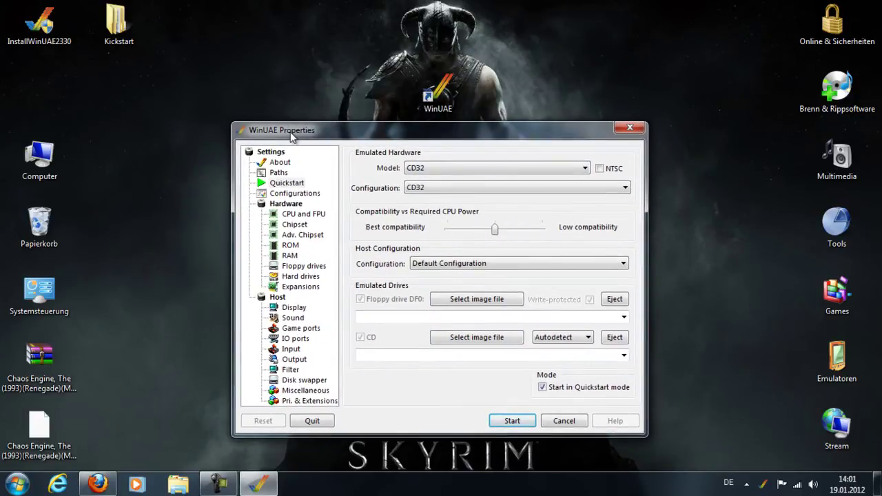
drag(300, 133, 275, 84)
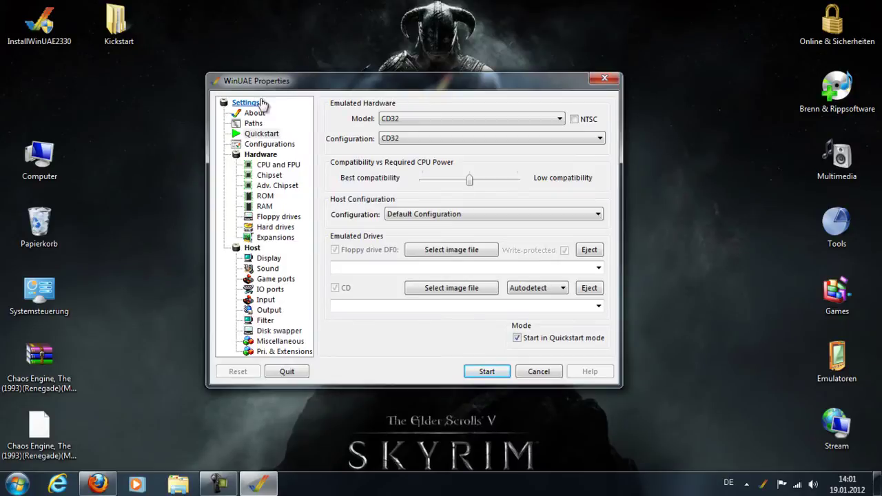
Step: Examine the available emulated hardware models in the Quickstart settings, keeping CD32 selected
click(262, 134)
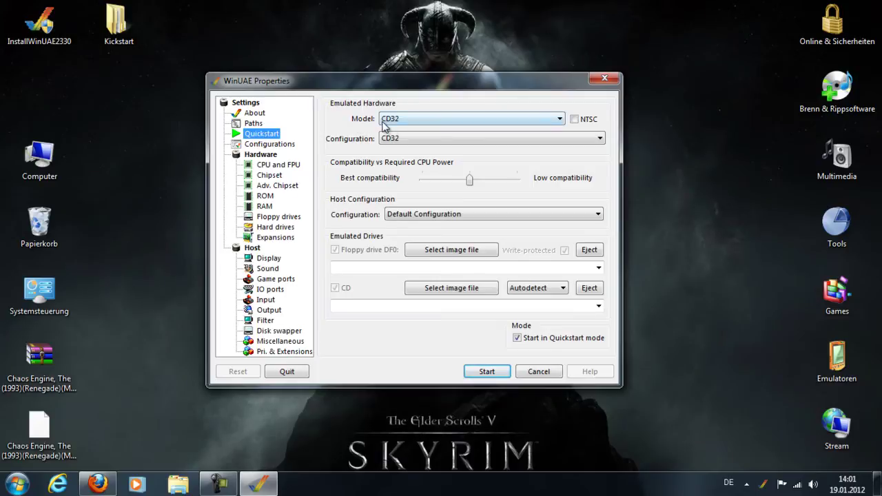
click(420, 122)
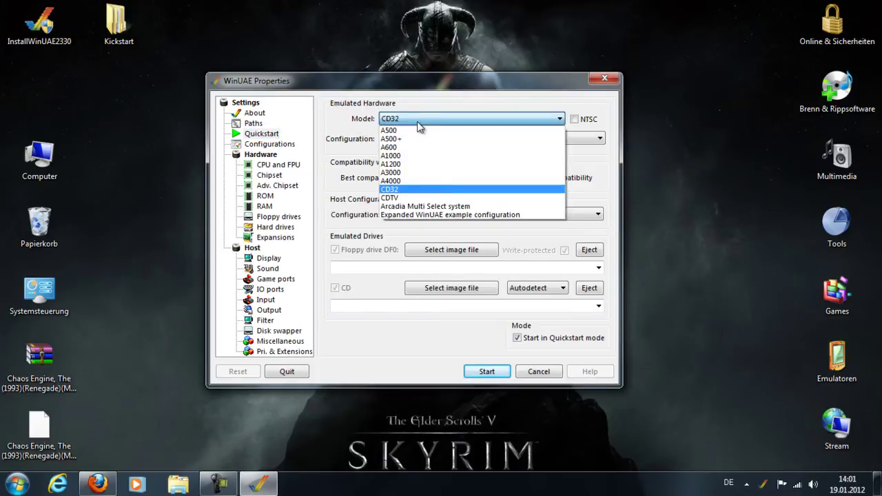
click(394, 191)
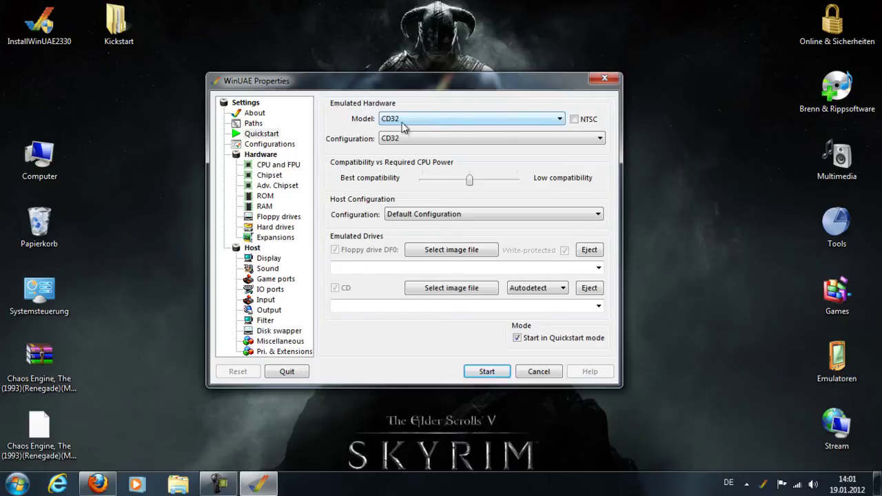
Step: Try the 68000 processor in the CPU and FPU settings and set the CPU back to 68020
click(280, 167)
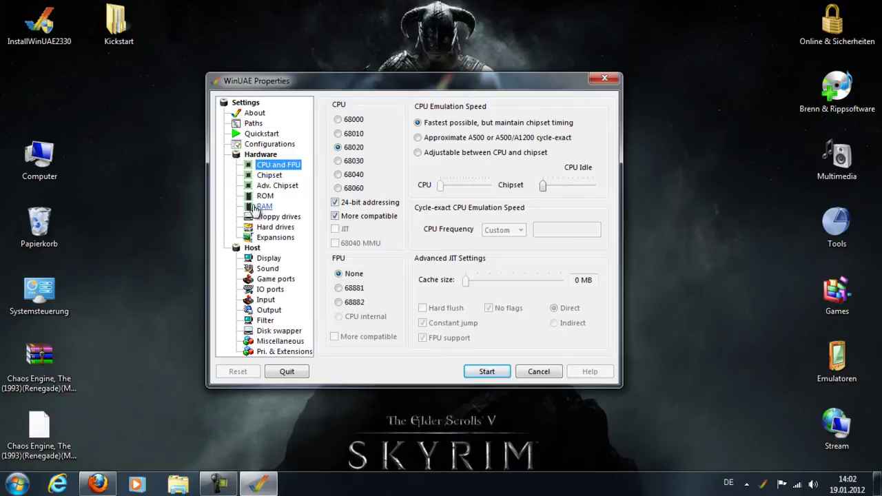
click(348, 123)
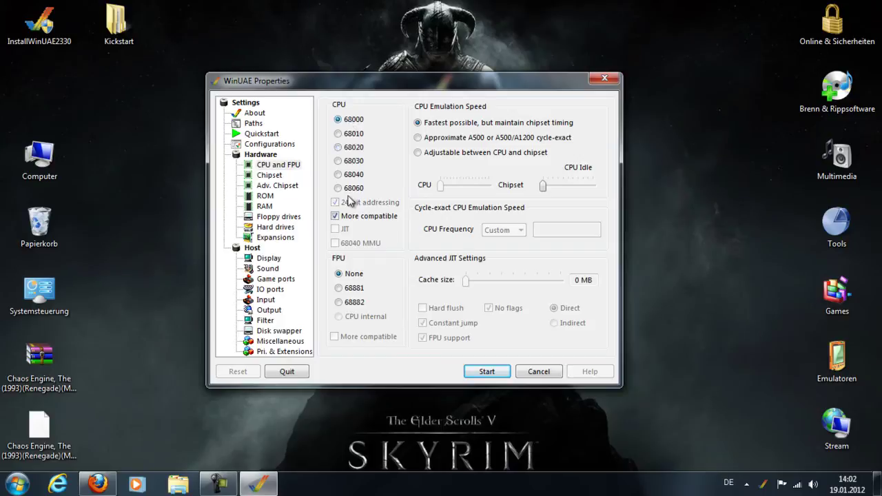
click(356, 149)
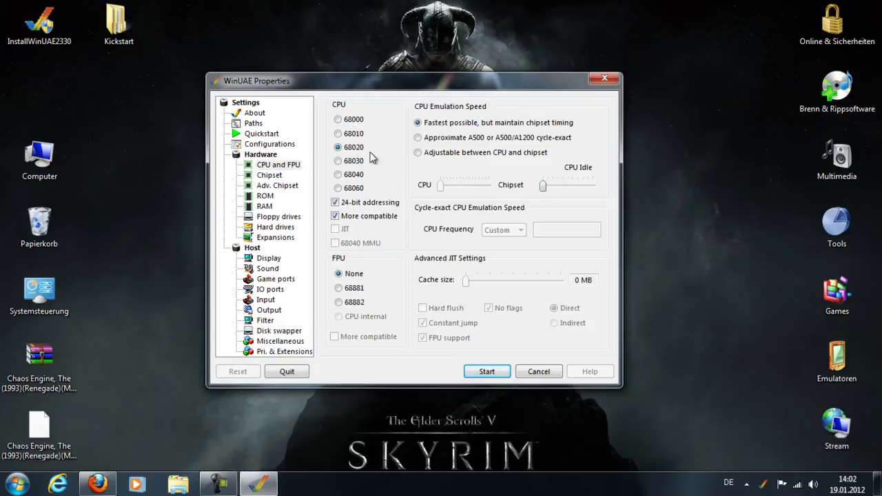
Step: Review the Quickstart model list without changing the selected model, and return to the CPU and FPU settings
click(260, 133)
click(407, 121)
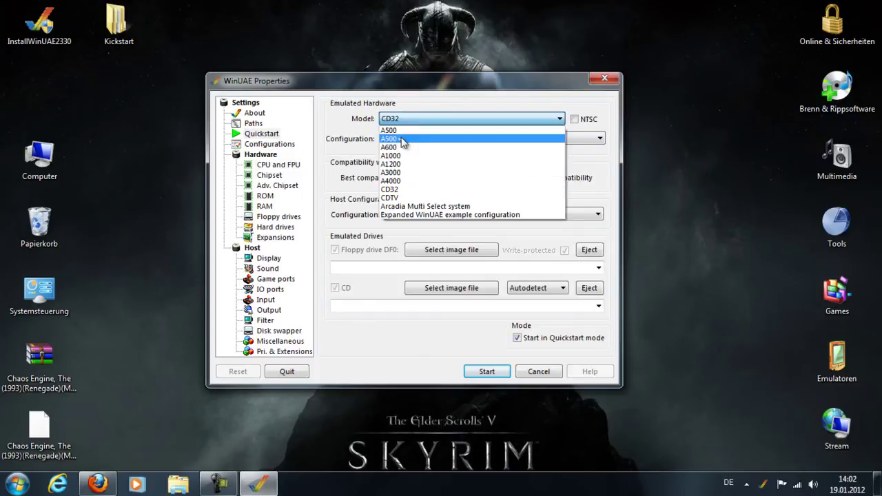
click(413, 119)
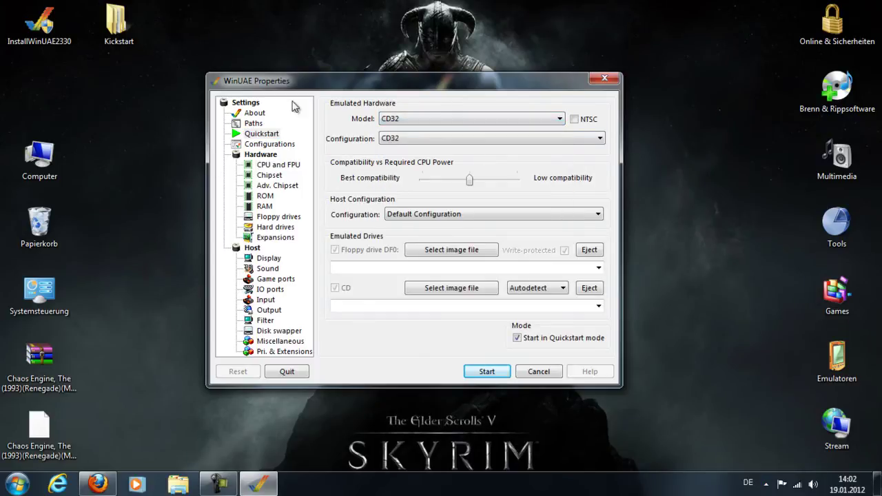
click(272, 167)
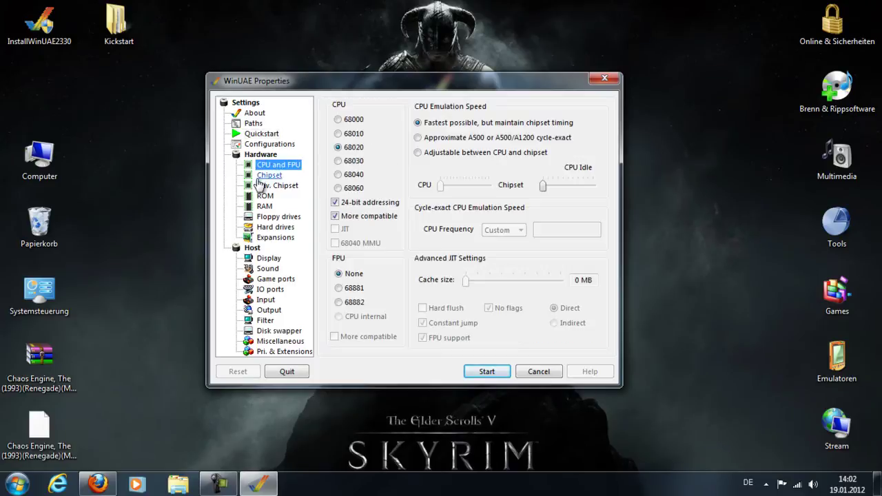
Step: Set Chipset Extra to CD32 in the Chipset settings and view the advanced chipset settings
click(268, 175)
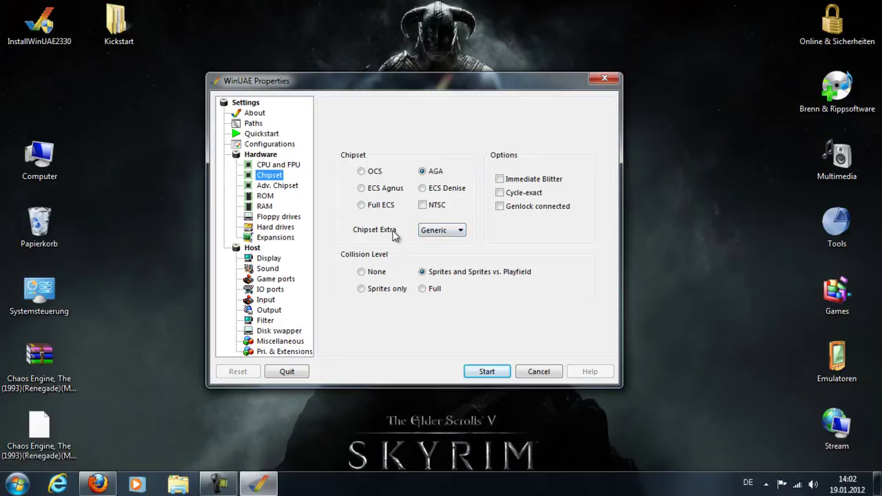
click(444, 235)
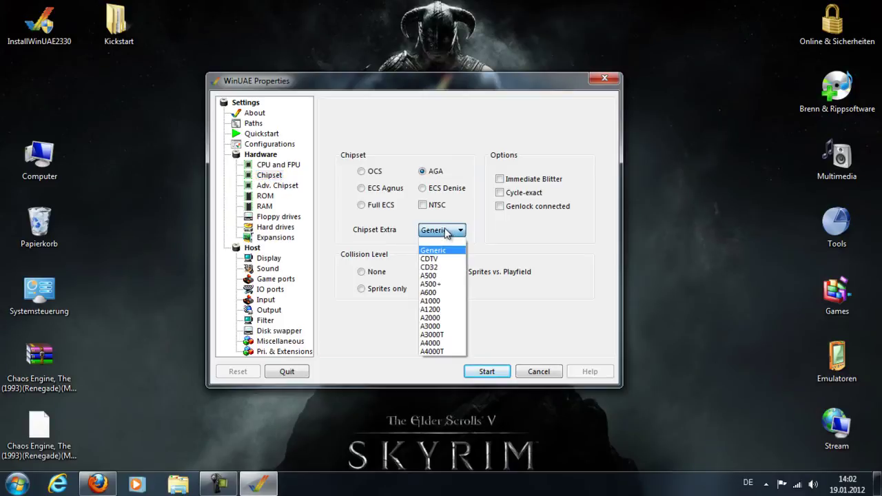
click(445, 269)
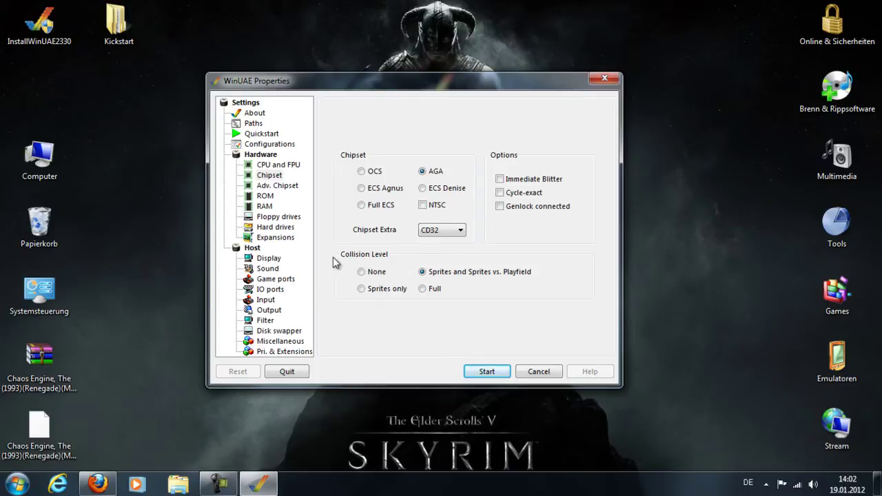
click(272, 186)
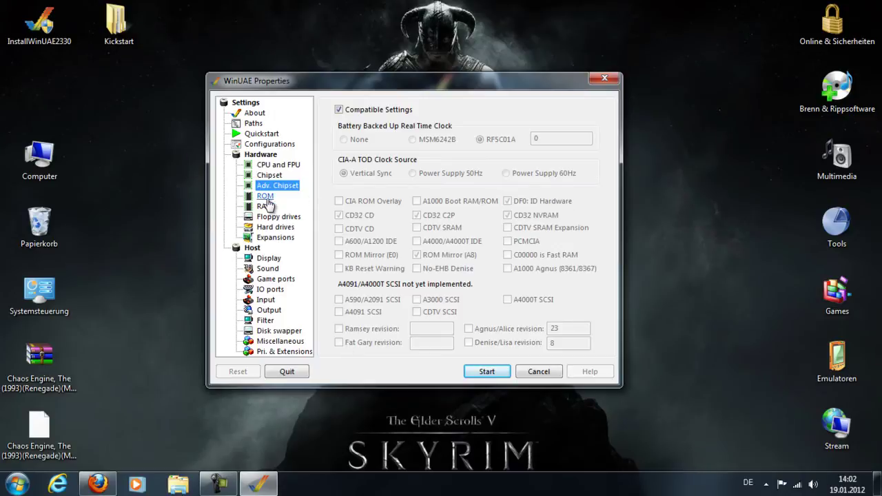
Step: Set the main ROM file to Kickstart v3.1 rev 40.60 (1993)(Commodore)(CD32).rom from the CD32 folder inside the desktop's Kickstart folder
click(265, 197)
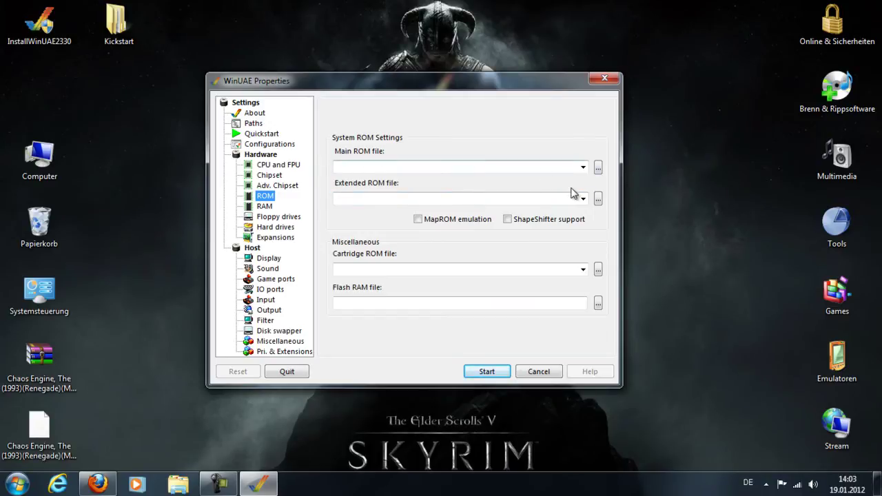
click(598, 167)
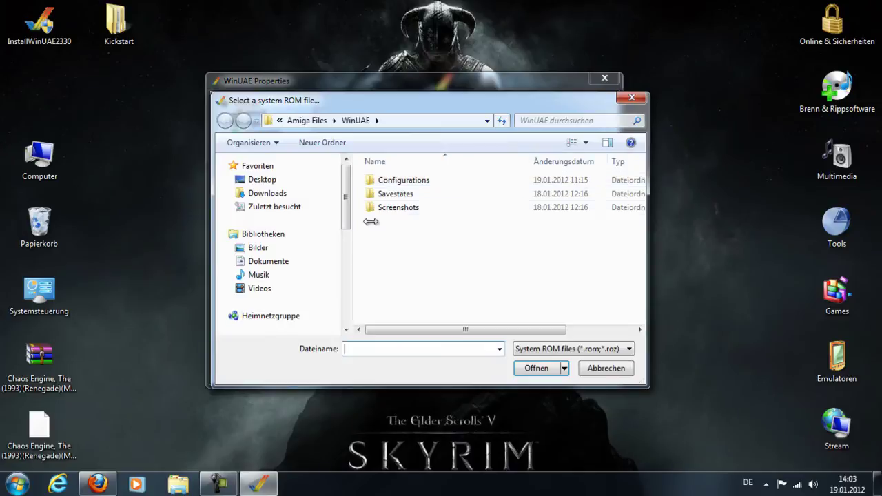
mouse_move(348, 194)
mouse_down()
mouse_move(355, 292)
mouse_move(348, 200)
mouse_up()
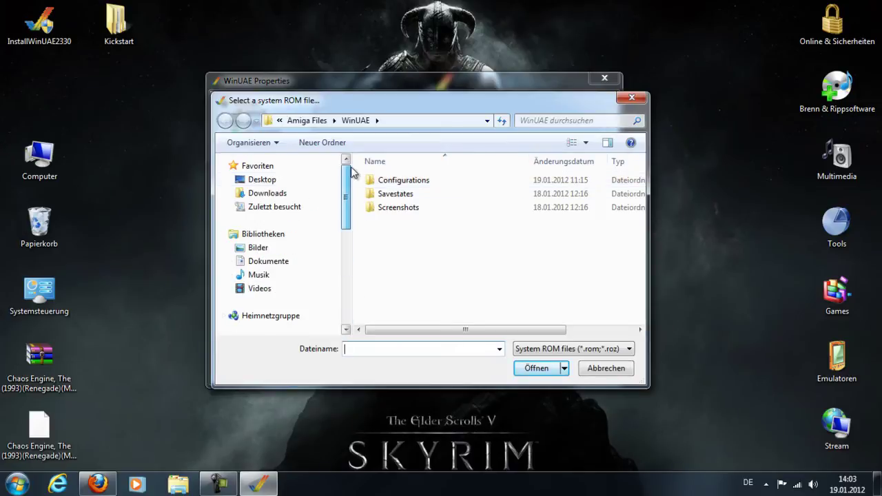
click(284, 181)
drag(642, 196, 656, 264)
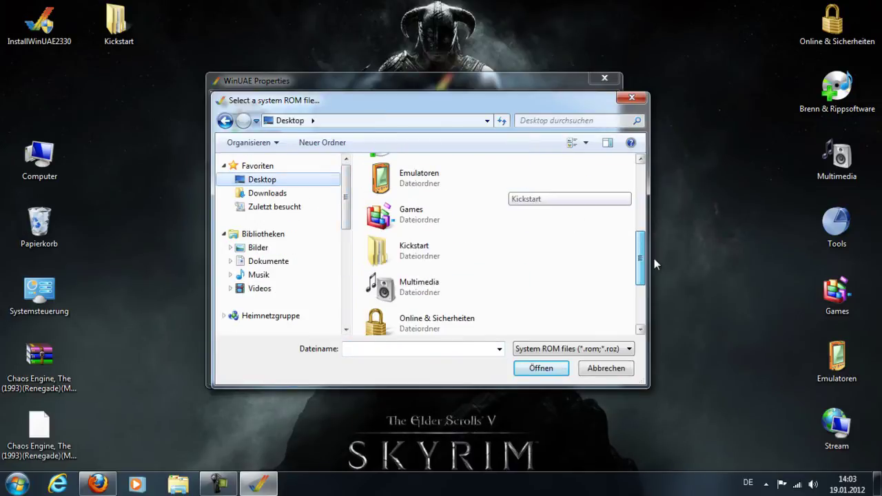
double_click(448, 259)
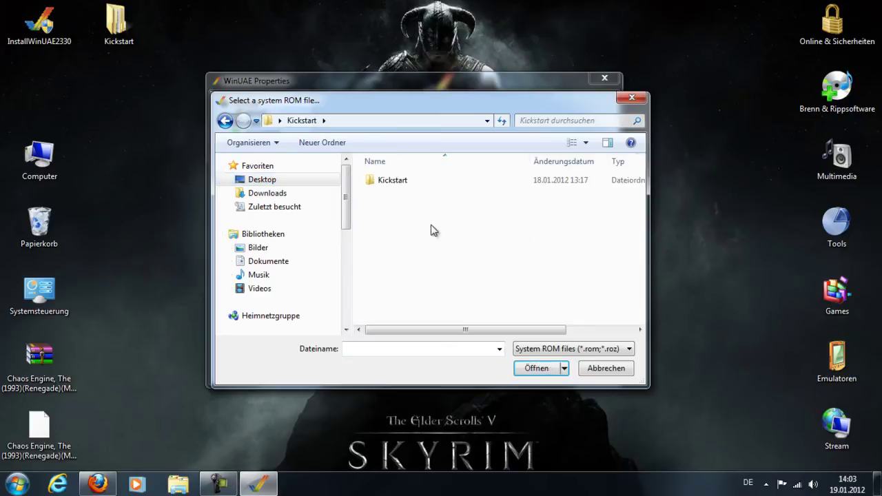
double_click(394, 180)
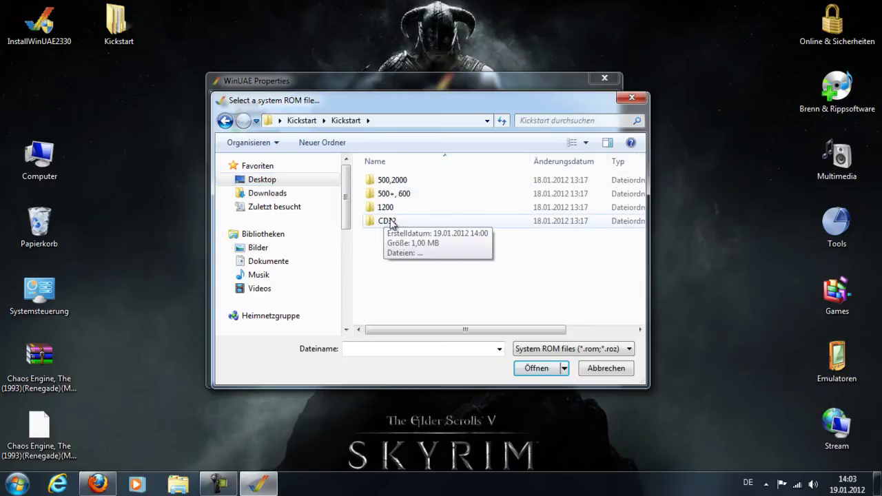
double_click(388, 220)
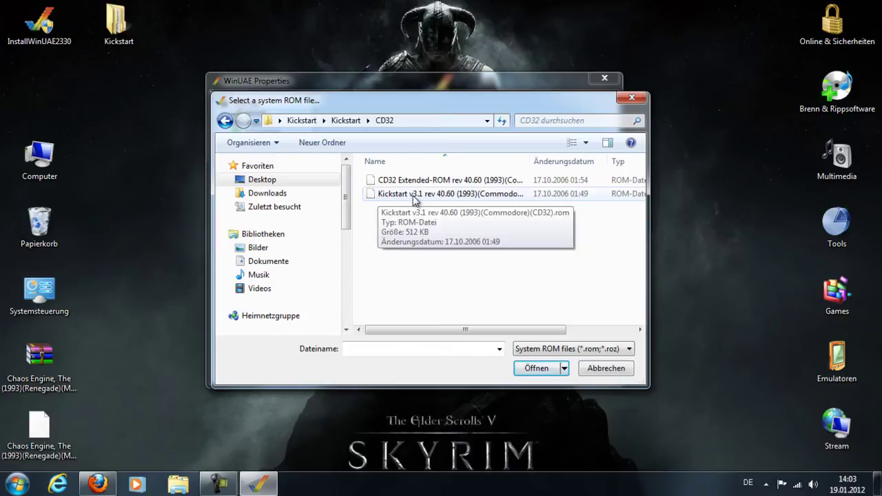
double_click(452, 196)
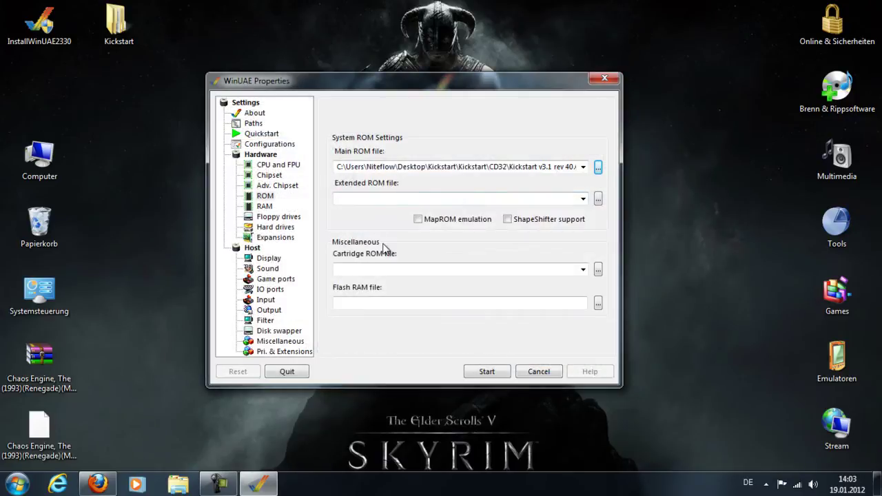
Step: Set the extended ROM file to the CD32 Extended-ROM rev 40.60 (1993) file from the desktop's Kickstart\Kickstart\CD32 folder
click(598, 200)
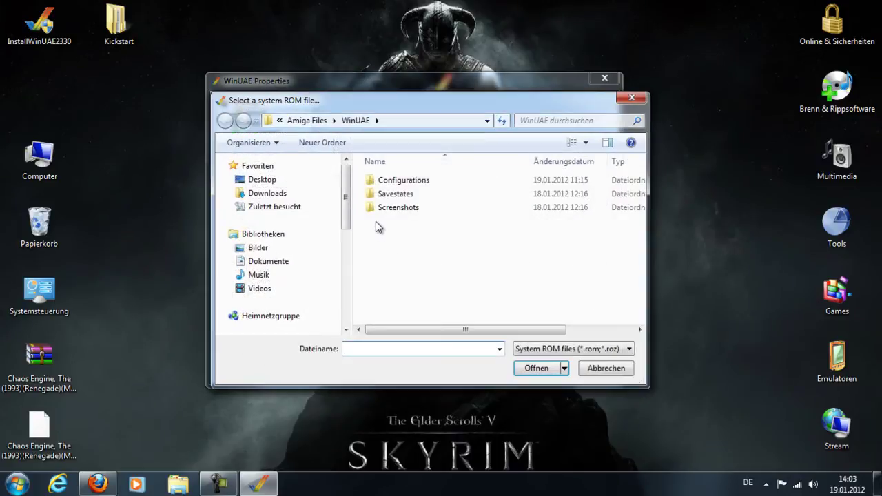
click(254, 183)
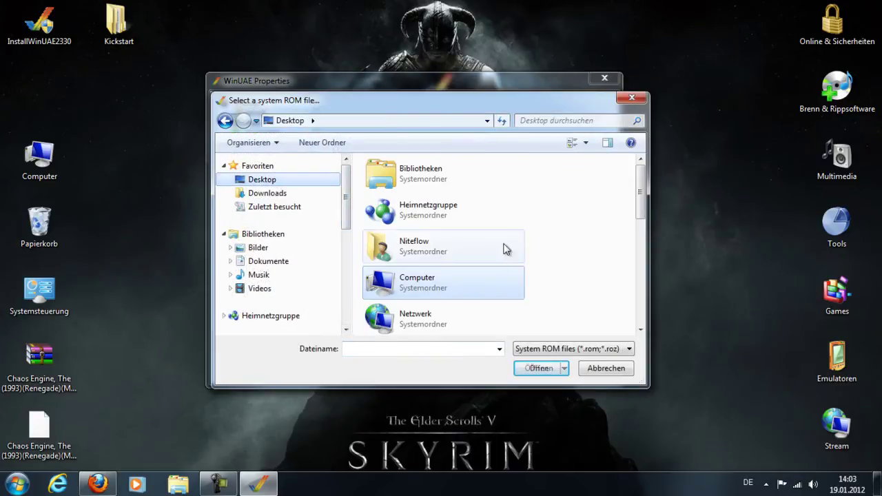
drag(640, 191, 643, 260)
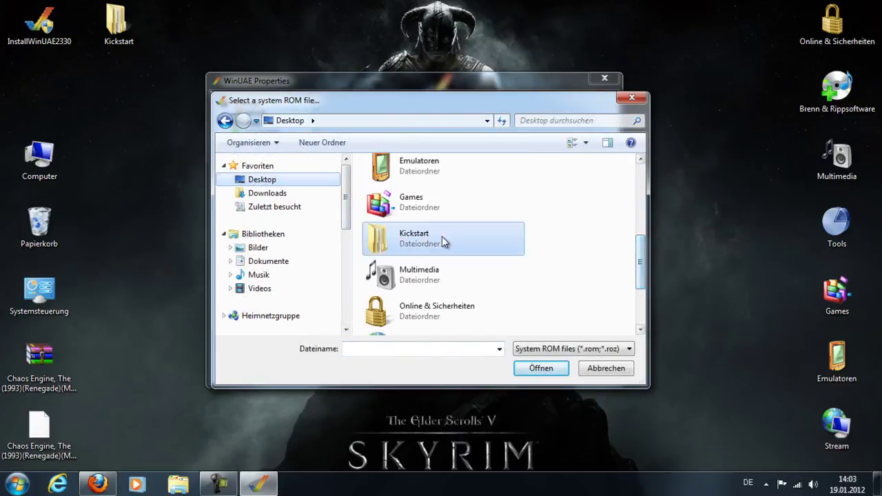
double_click(442, 236)
double_click(397, 180)
double_click(390, 221)
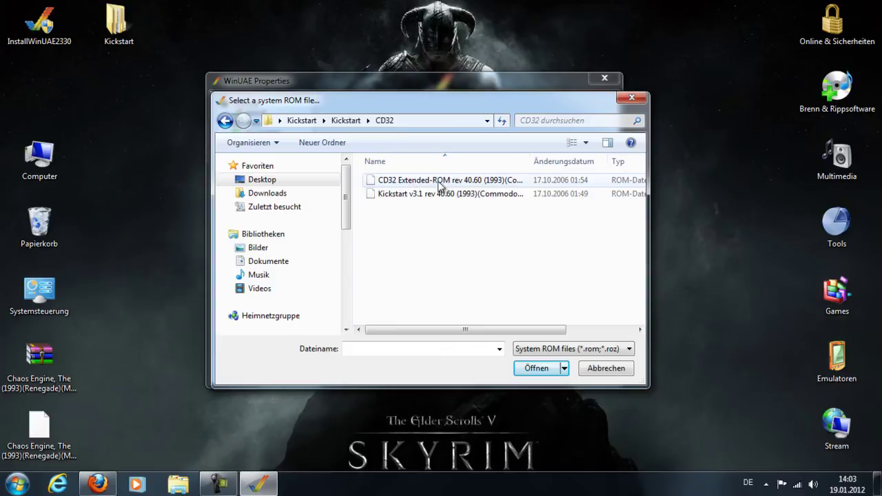
double_click(441, 181)
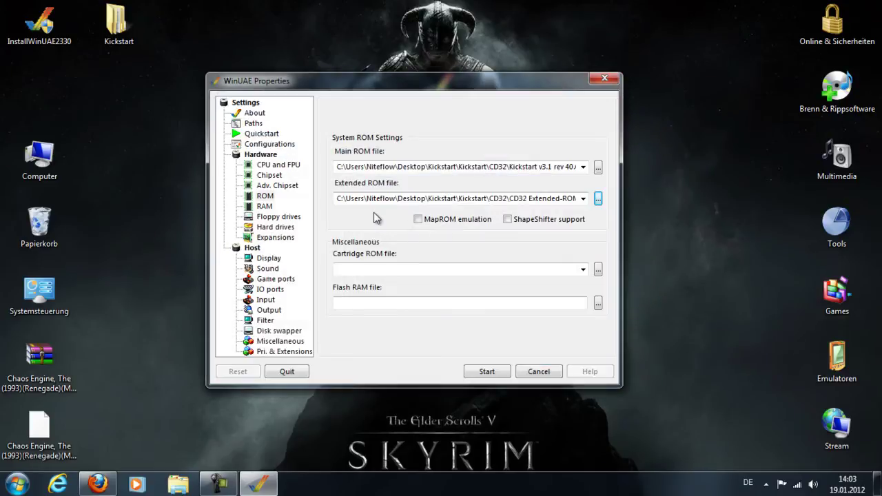
Step: Review the RAM, floppy drive, hard drive and expansion settings
click(281, 205)
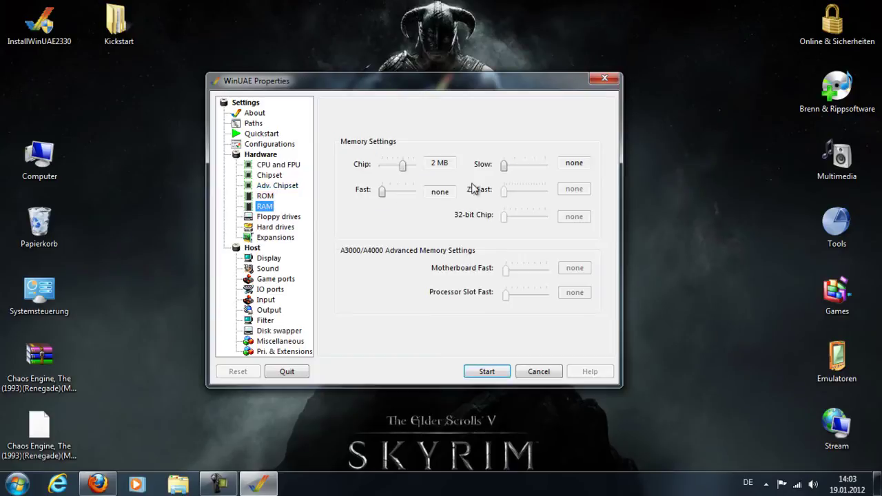
click(277, 219)
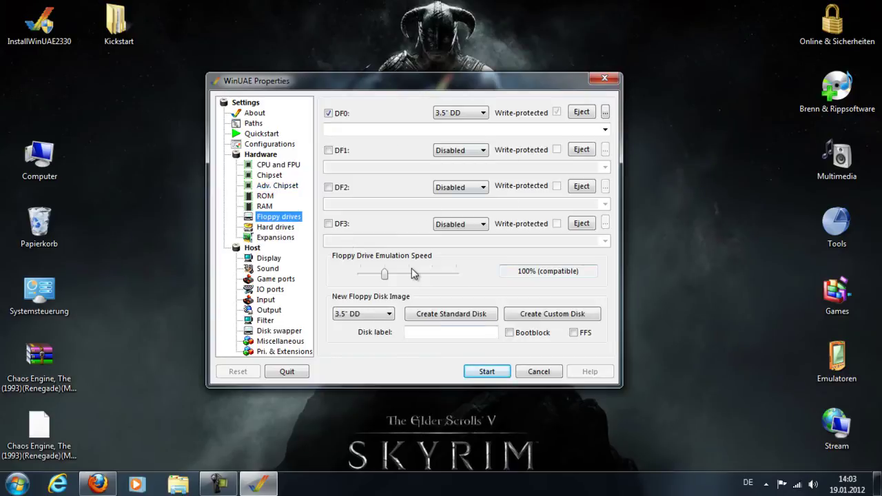
click(275, 227)
click(277, 237)
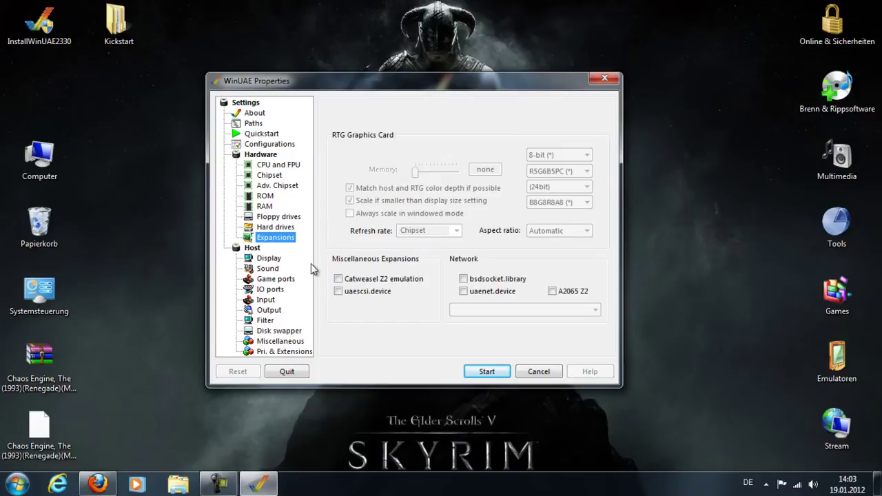
Step: Set the fullscreen colour depth to 32 and the windowed size to 800 by 600 in the Display settings
click(269, 257)
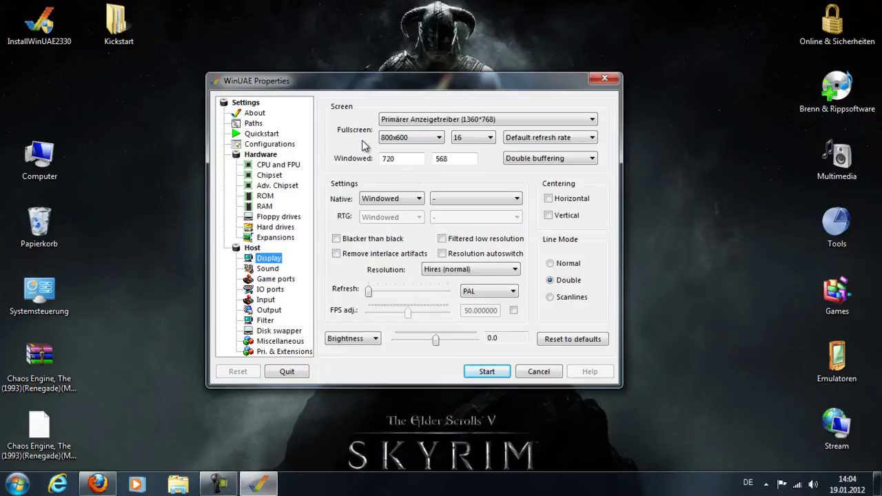
click(462, 141)
click(463, 157)
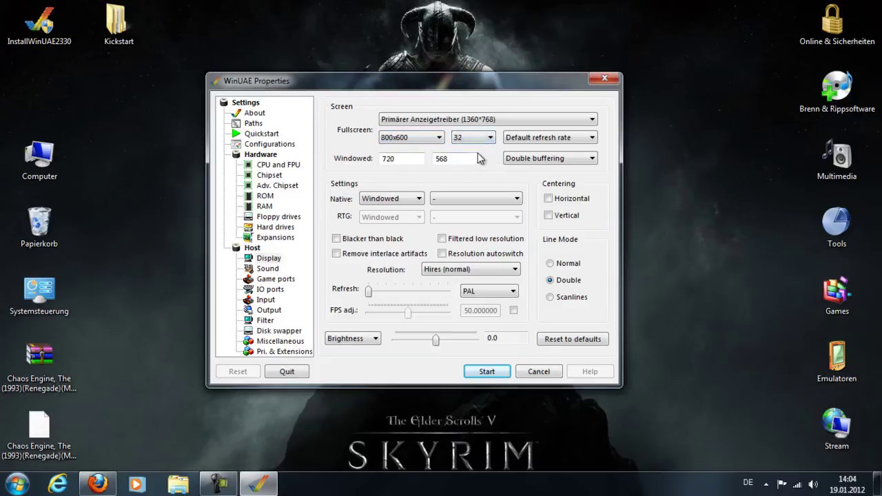
drag(404, 158, 352, 162)
key(Tab)
Step: Enable horizontal and vertical centering and set the line mode to Normal
click(548, 199)
click(549, 216)
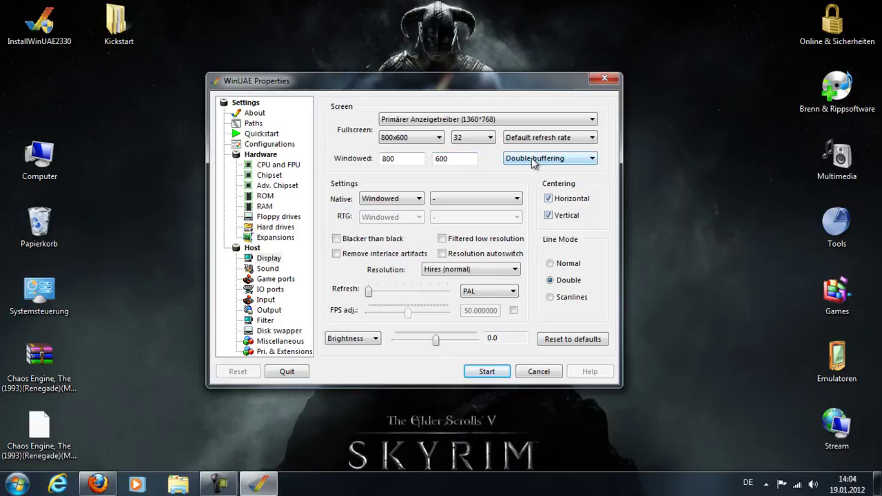
click(549, 263)
Step: View the sound settings and assign the MotioninJoy Virtual Game Controller to game port 2
click(269, 269)
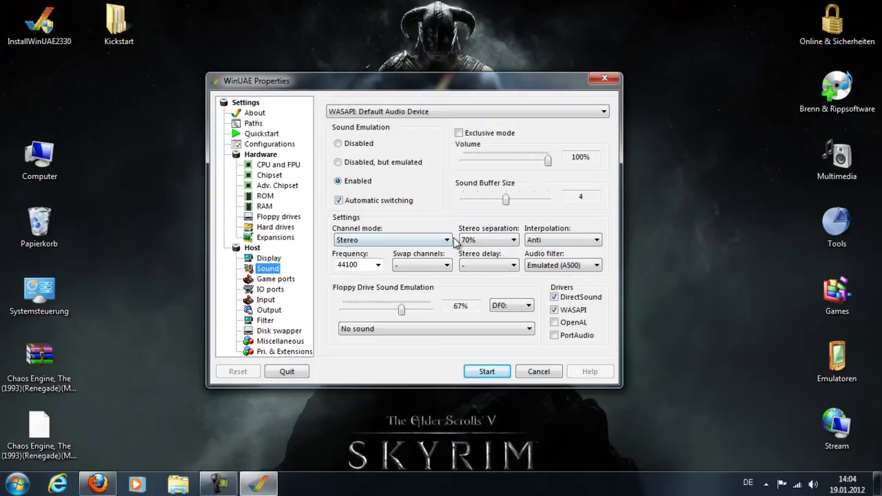
click(269, 279)
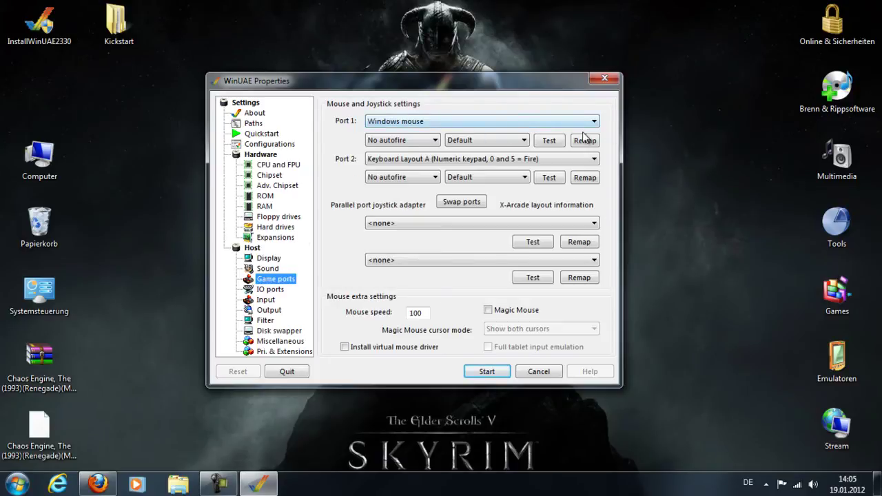
click(415, 159)
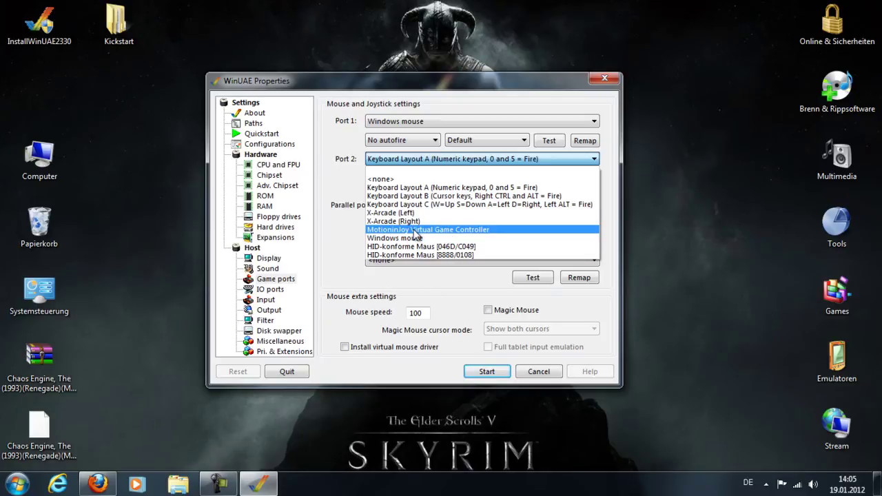
click(368, 229)
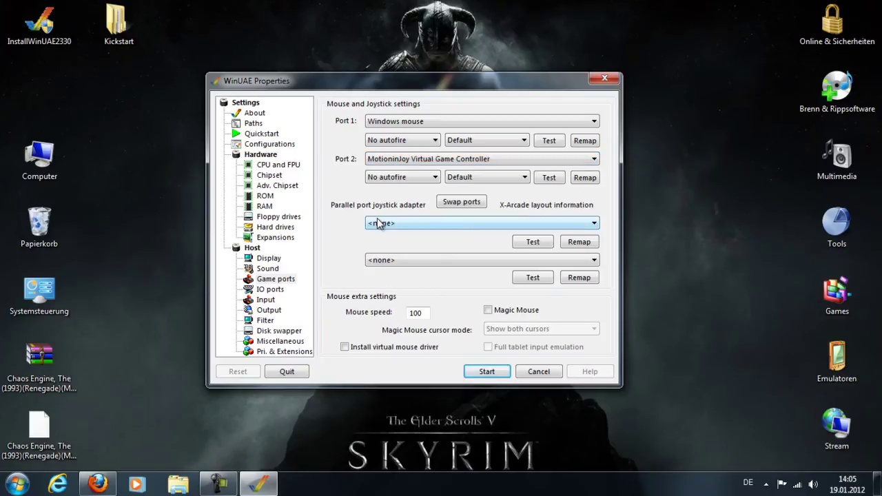
Step: Review the IO ports, Input, Output, Filter and Disk swapper settings
click(259, 290)
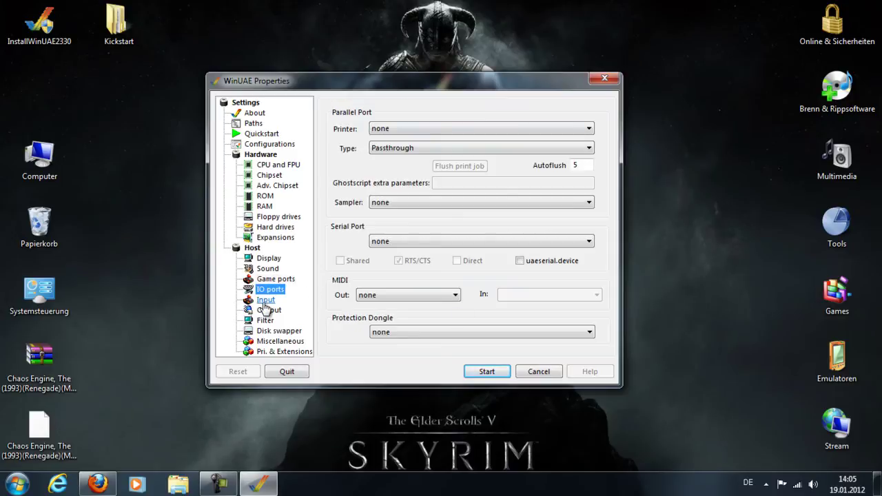
click(265, 301)
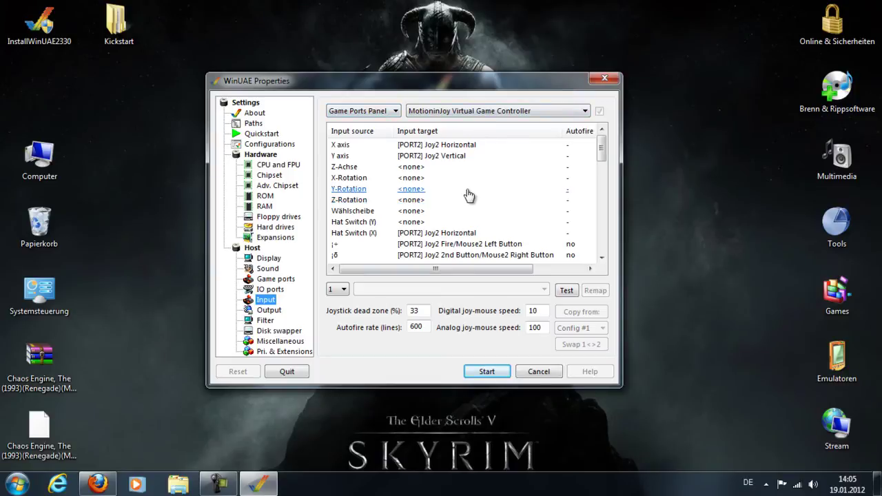
click(278, 312)
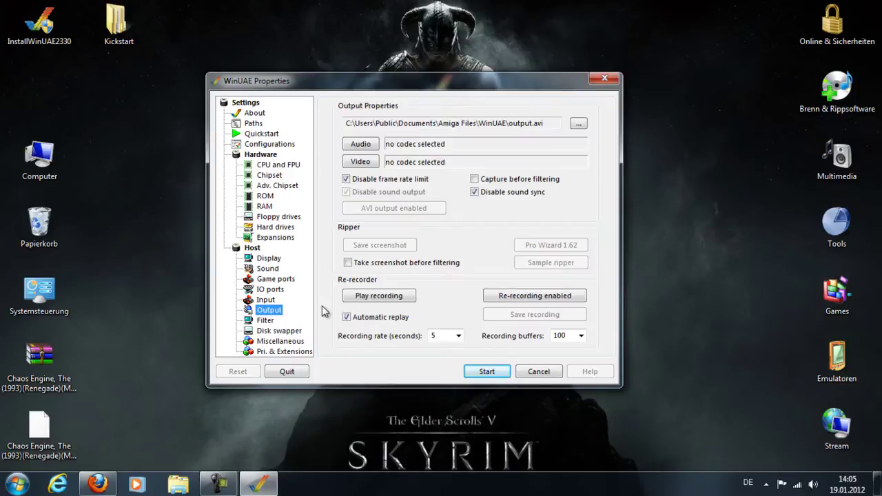
click(267, 322)
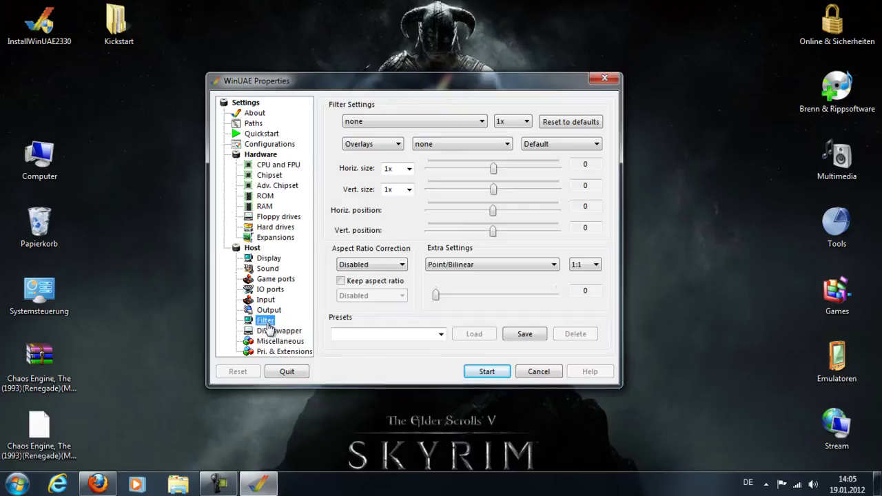
click(278, 331)
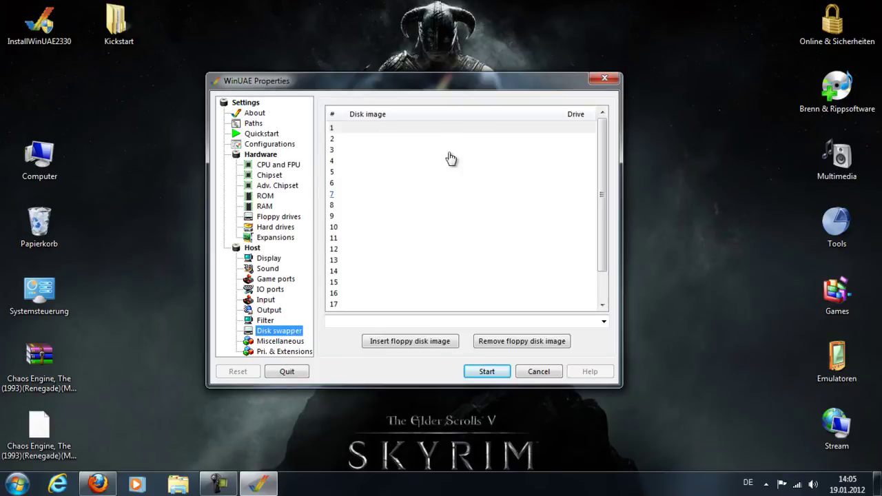
Step: Review the Miscellaneous options and the priority and file extension settings
click(274, 342)
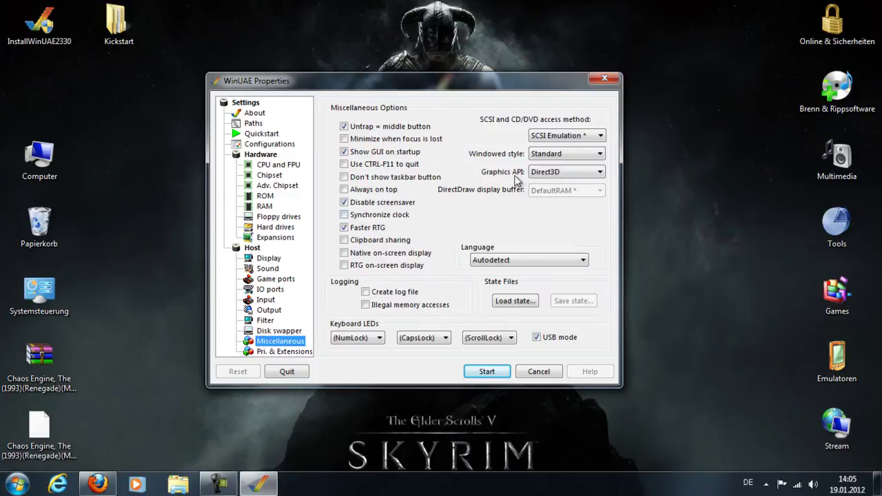
click(276, 352)
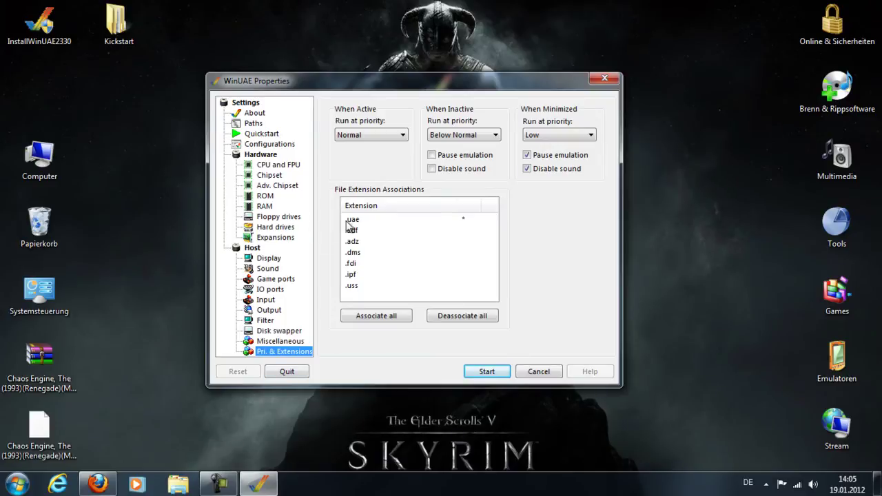
Step: Save the current emulator settings as a new configuration named AMIGA CD
click(262, 146)
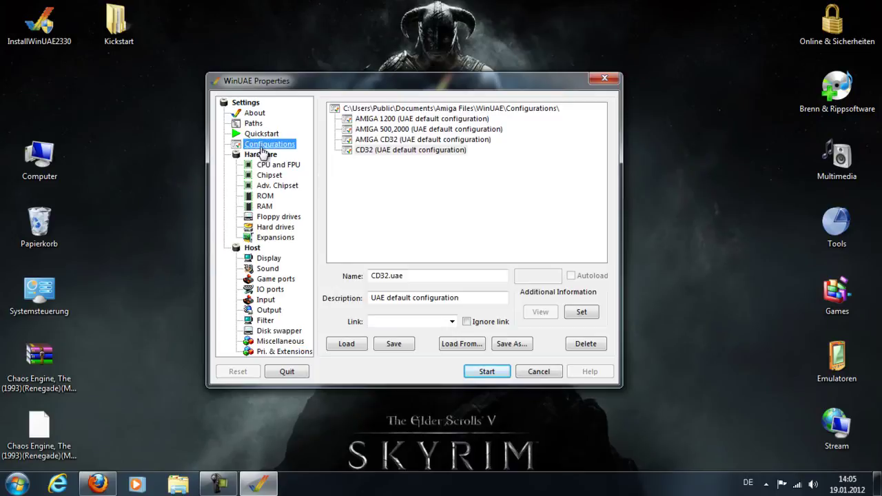
drag(412, 276, 344, 279)
text(AMIGA CD)
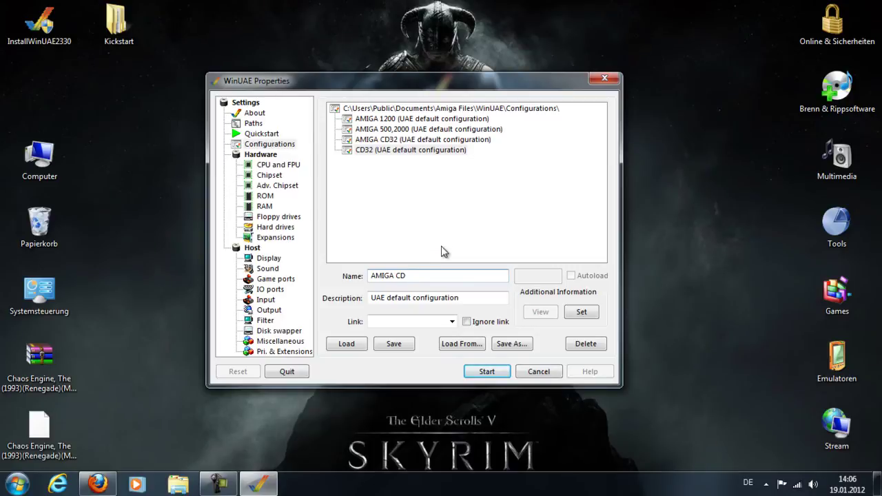
click(412, 276)
click(393, 344)
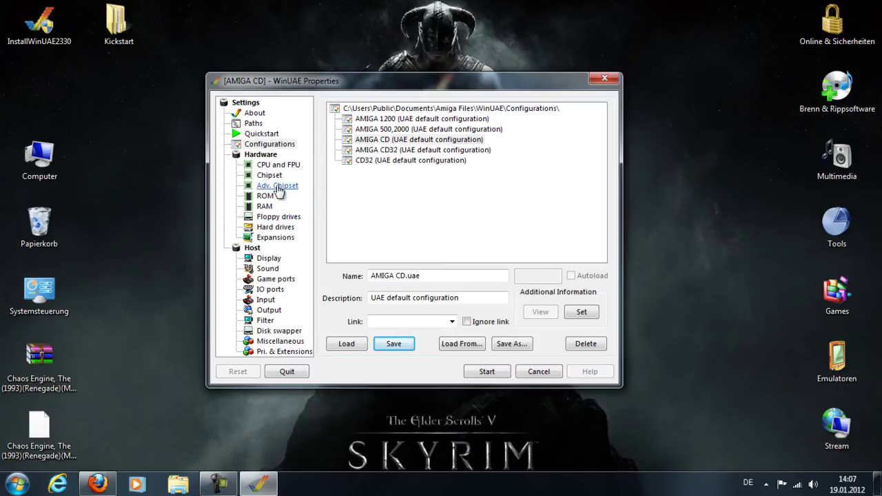
Step: Load the AMIGA CD configuration and start the emulation to test it, closing the emulator after the boot screen
click(414, 139)
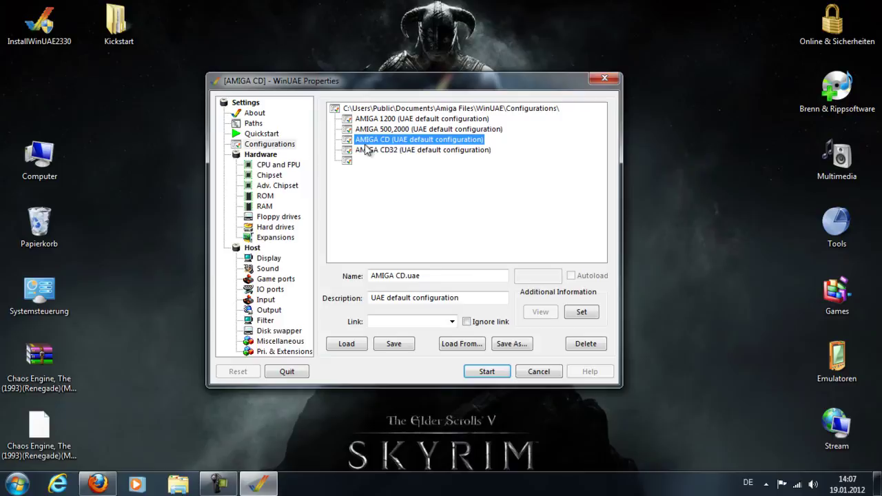
click(349, 344)
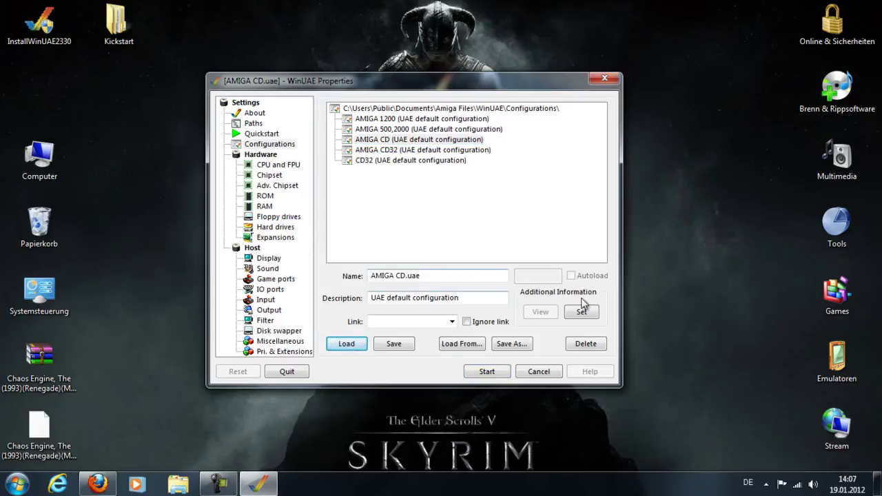
click(486, 372)
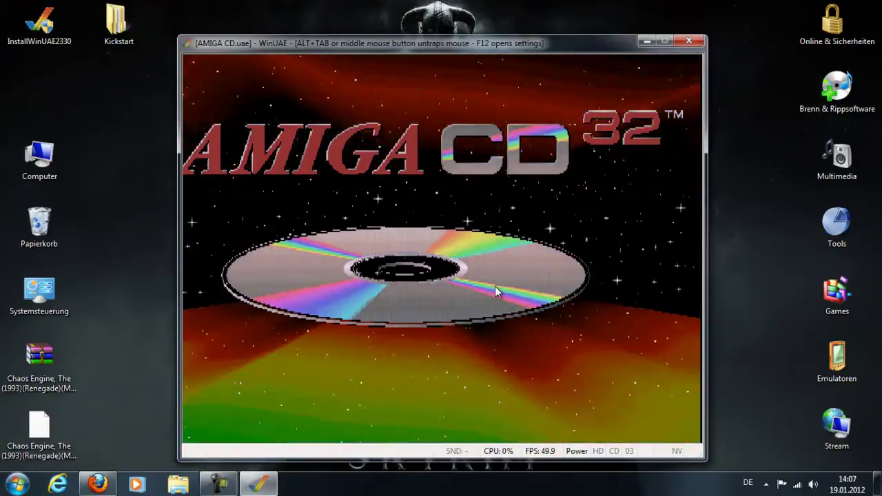
key(alt+F4)
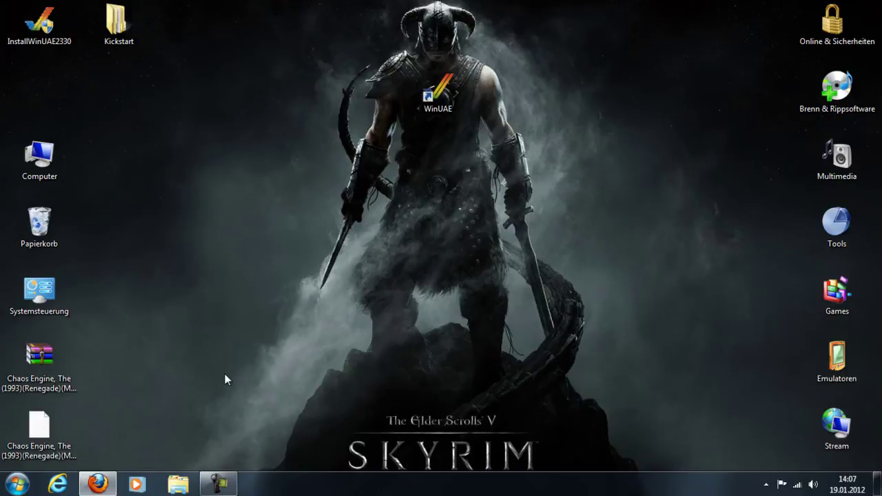
Step: Switch to Firefox and open the bookmarked Retro Roms page for Amiga CD32 games
click(99, 484)
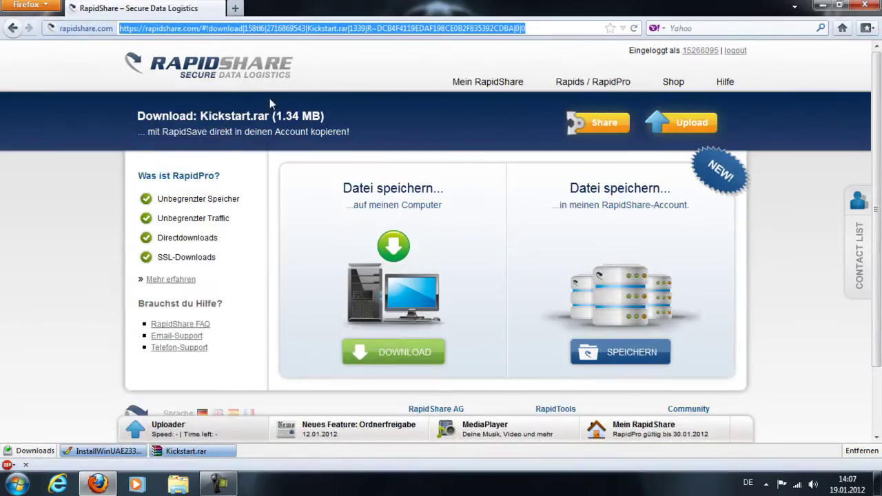
click(230, 29)
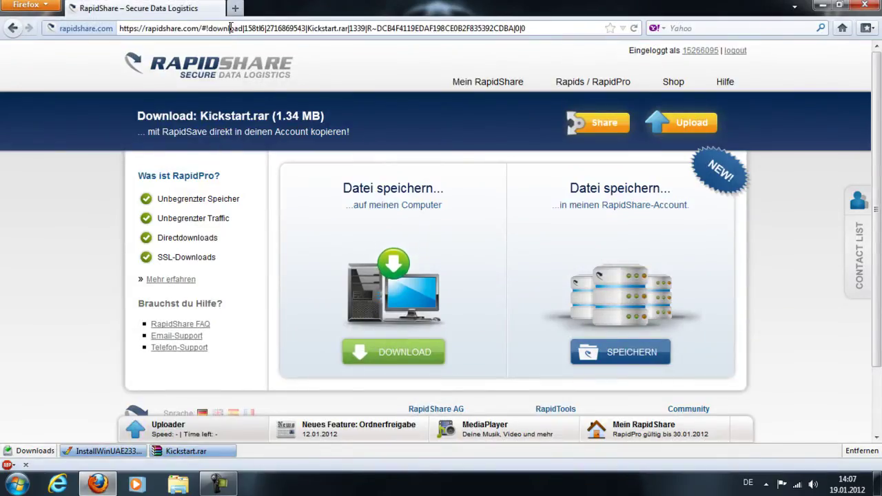
drag(541, 29, 115, 28)
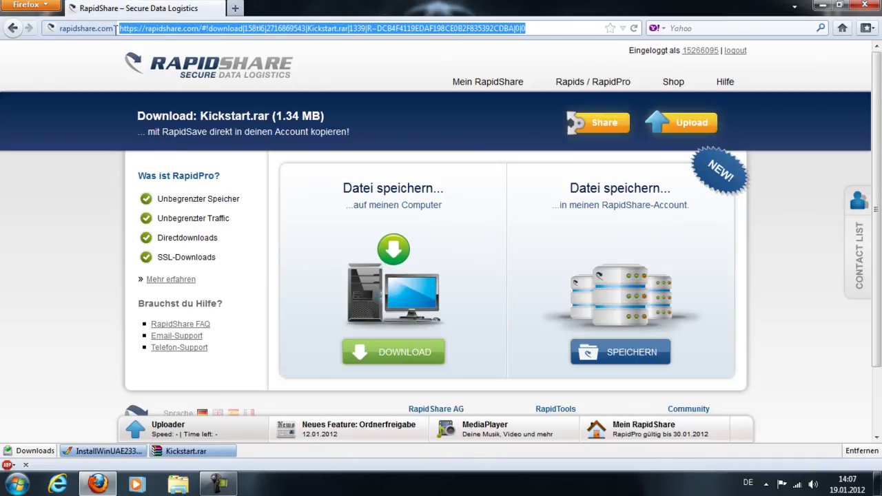
click(866, 28)
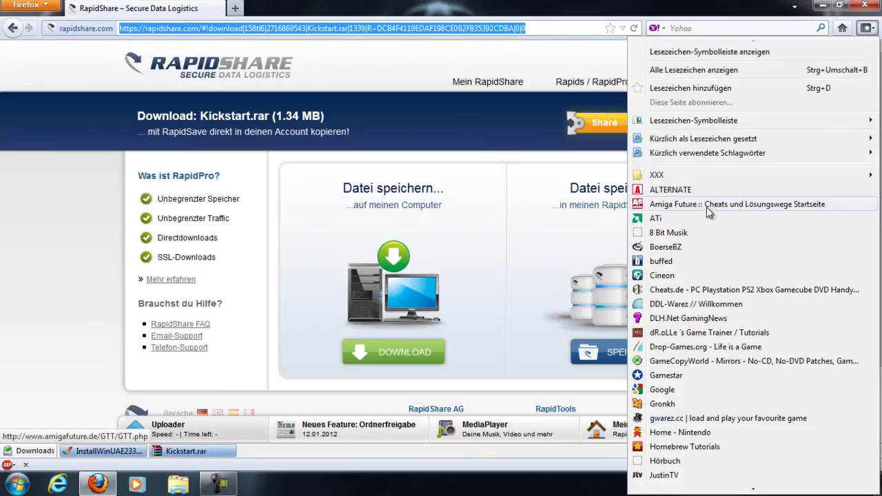
scroll(706, 207, down, 5)
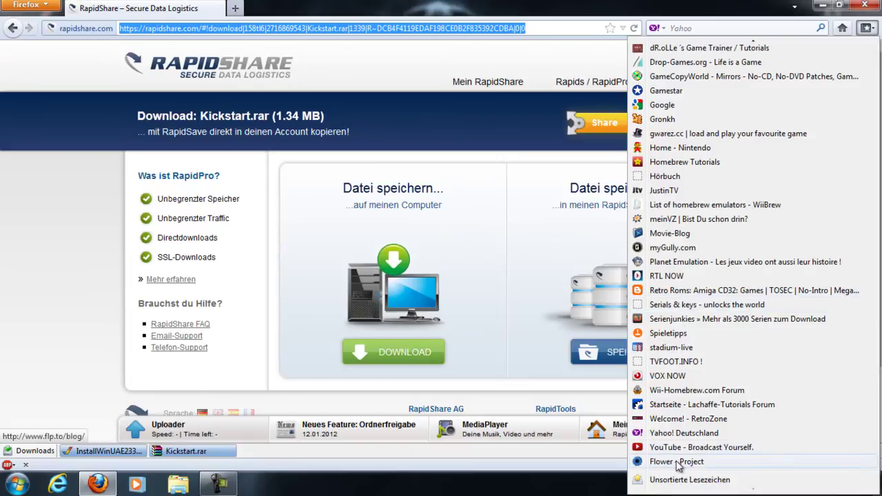
click(665, 292)
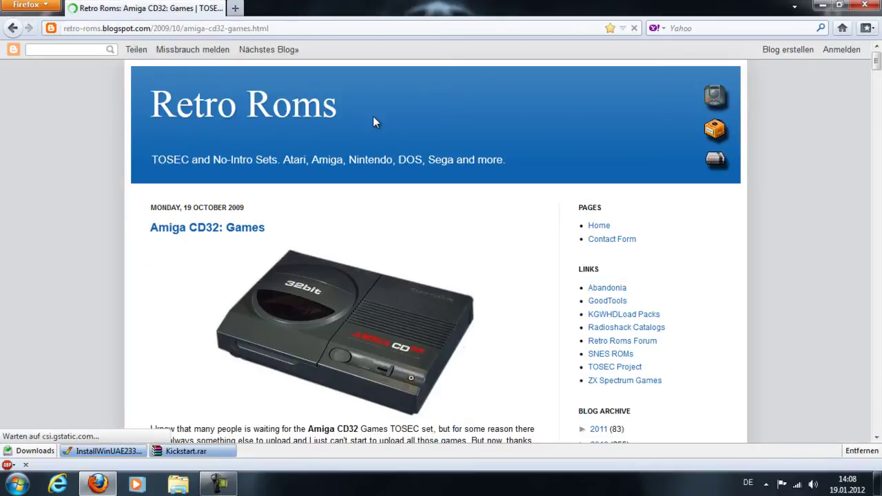
Step: Look through the list of Amiga CD32 game downloads on the Retro Roms page
scroll(156, 161, down, 9)
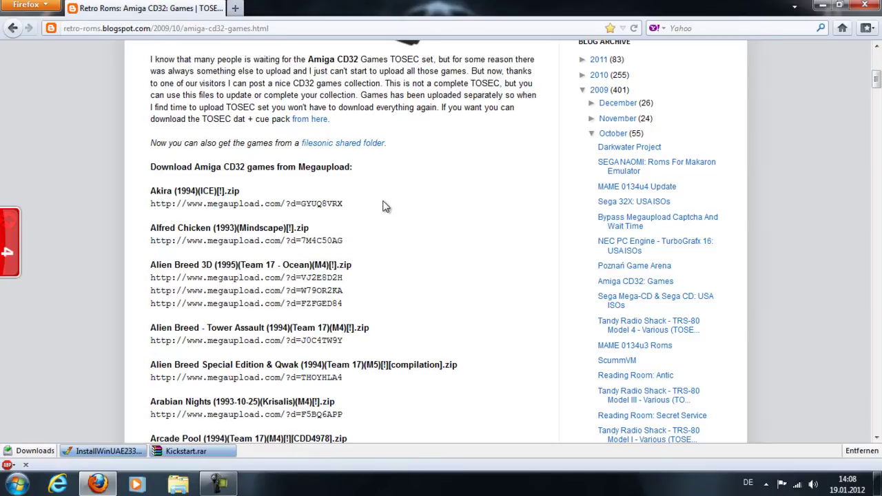
scroll(383, 200, down, 20)
scroll(378, 191, down, 20)
scroll(376, 188, down, 20)
scroll(376, 191, down, 20)
scroll(376, 191, down, 20)
scroll(376, 191, down, 10)
scroll(365, 190, up, 12)
scroll(363, 188, up, 20)
scroll(360, 182, up, 20)
scroll(360, 182, up, 18)
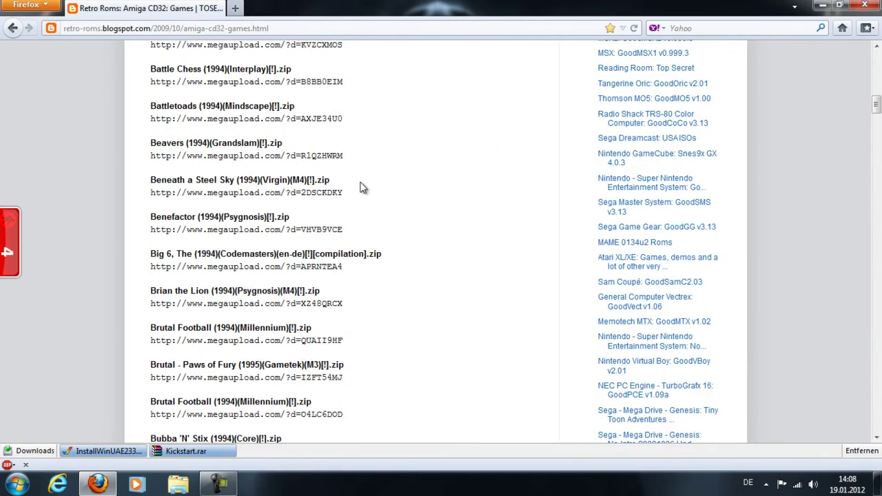
scroll(363, 188, up, 15)
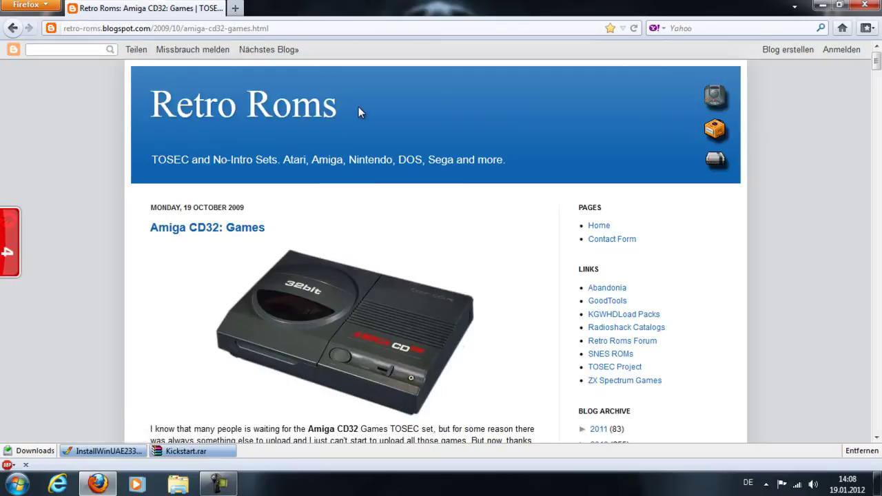
click(235, 8)
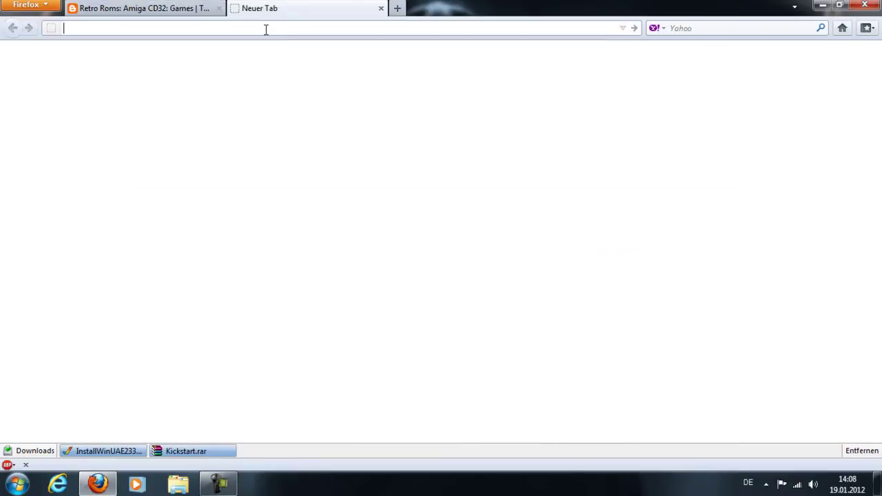
text(www)
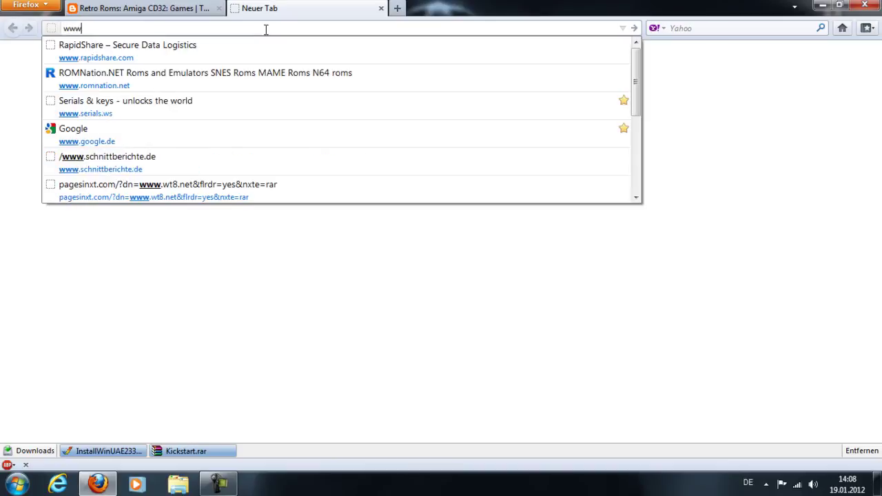
text(.emup)
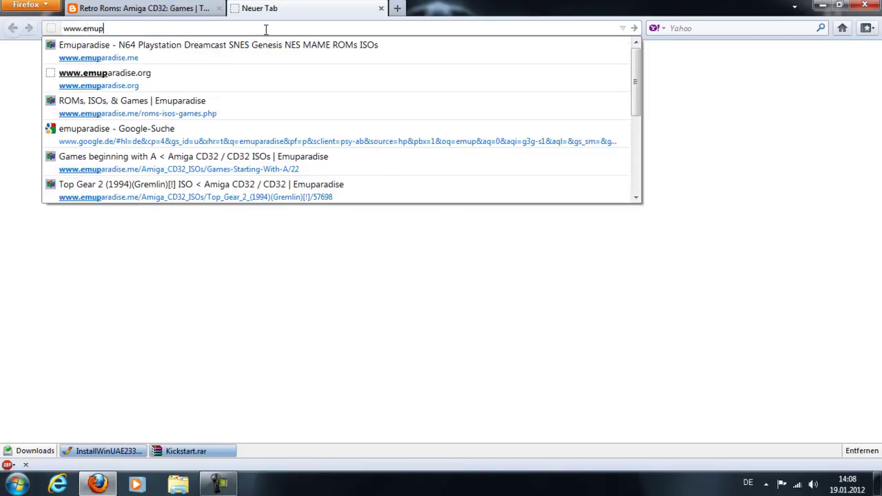
text(aradise.)
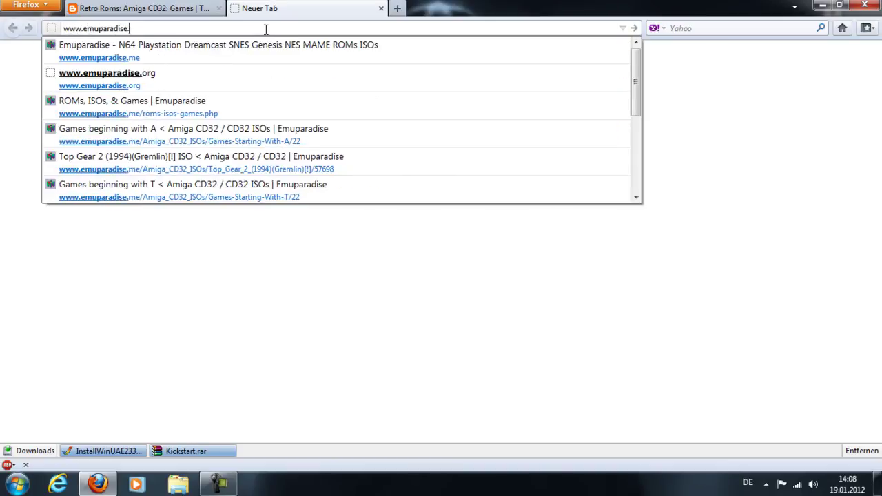
text(org)
key(Return)
mouse_move(207, 51)
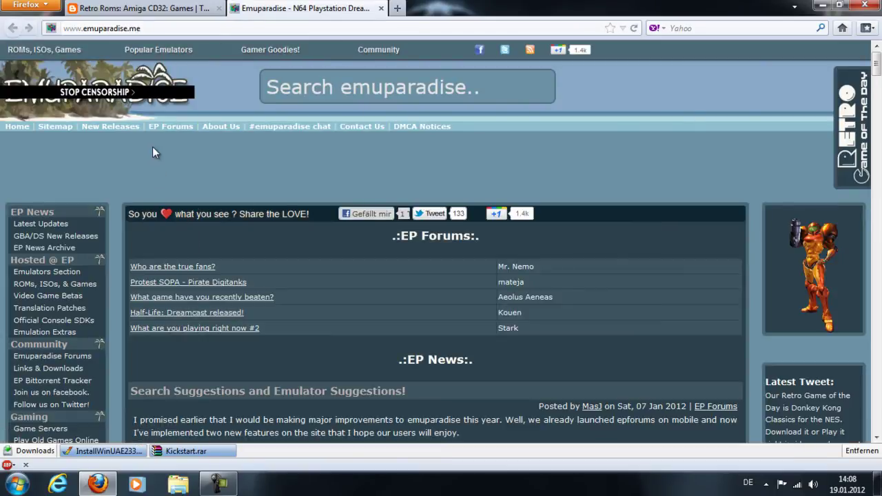
Step: Go to Emuparadise's ROMs, ISOs & Games section and open the Amiga CD32 listing under Computers
scroll(154, 152, down, 2)
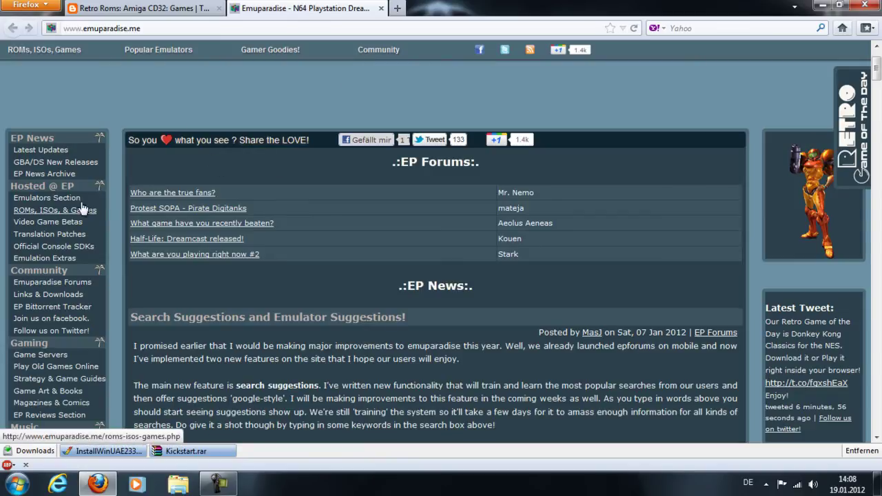
click(147, 10)
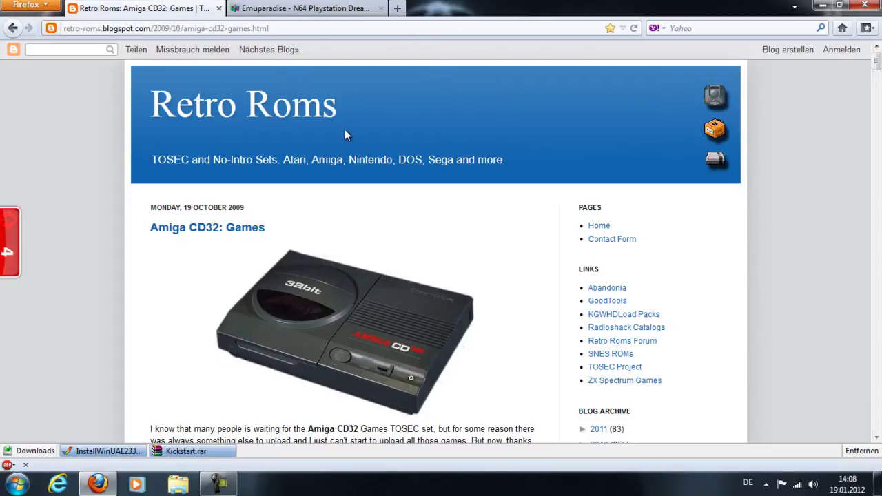
click(275, 12)
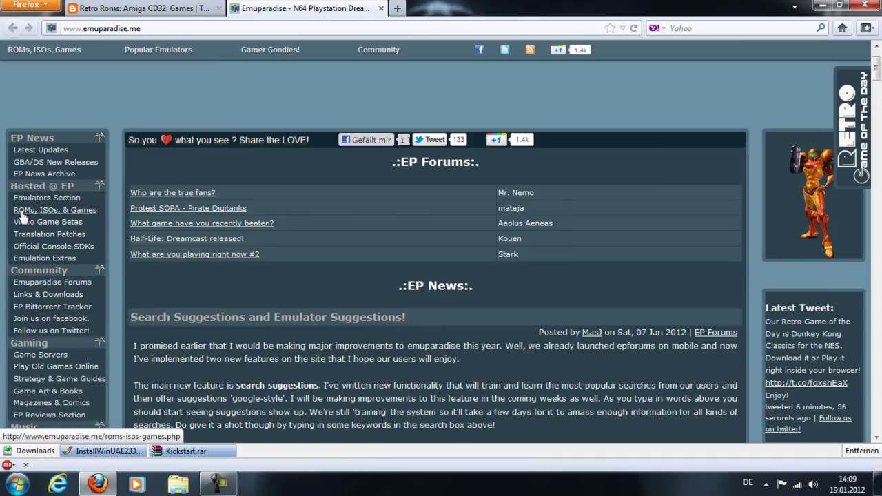
click(70, 212)
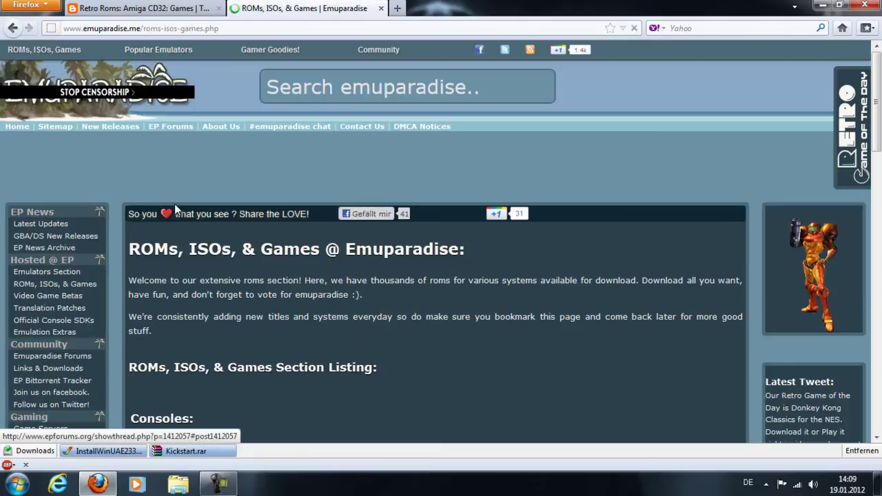
scroll(174, 207, down, 2)
scroll(175, 203, down, 20)
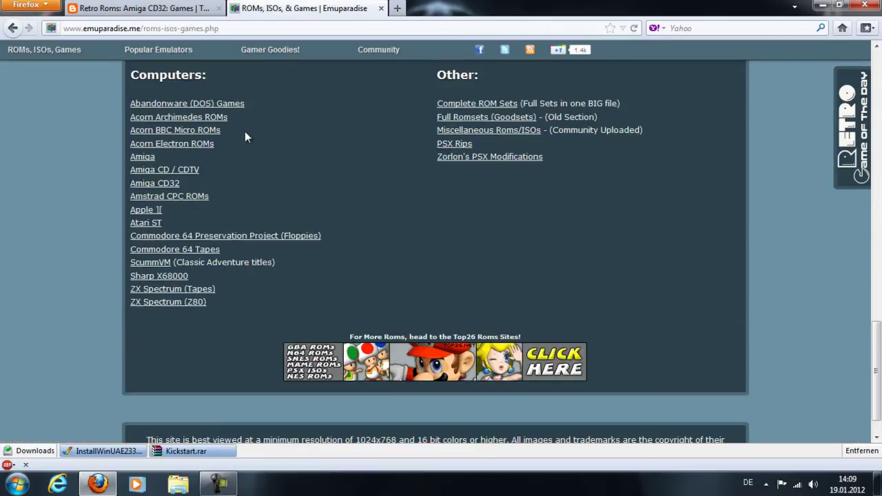
scroll(388, 161, up, 4)
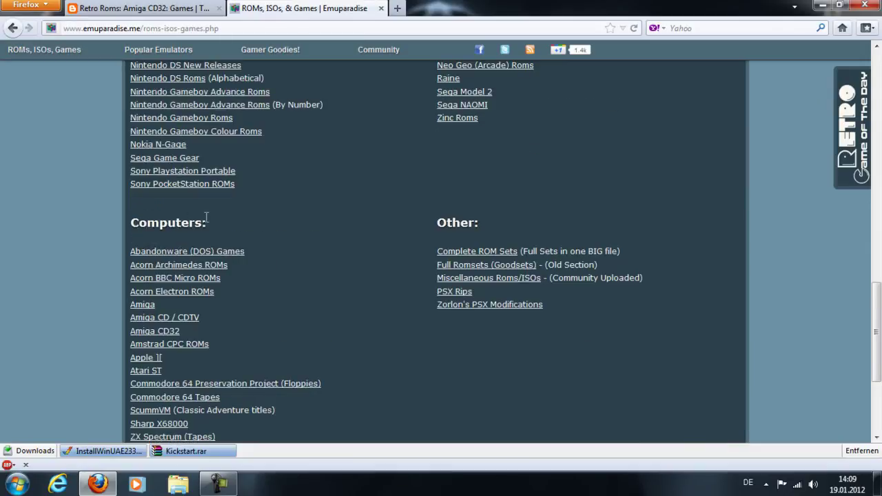
click(164, 334)
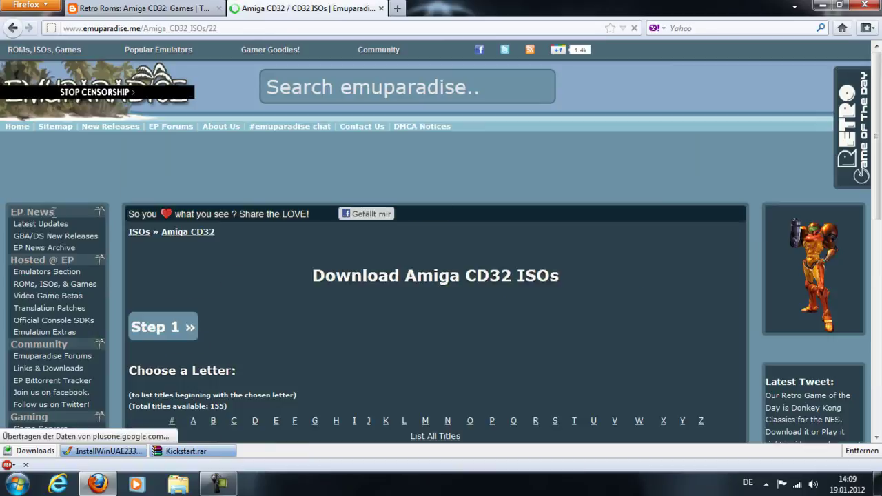
Step: Look over the Amiga CD32 top downloads and list the titles beginning with J
scroll(385, 265, down, 4)
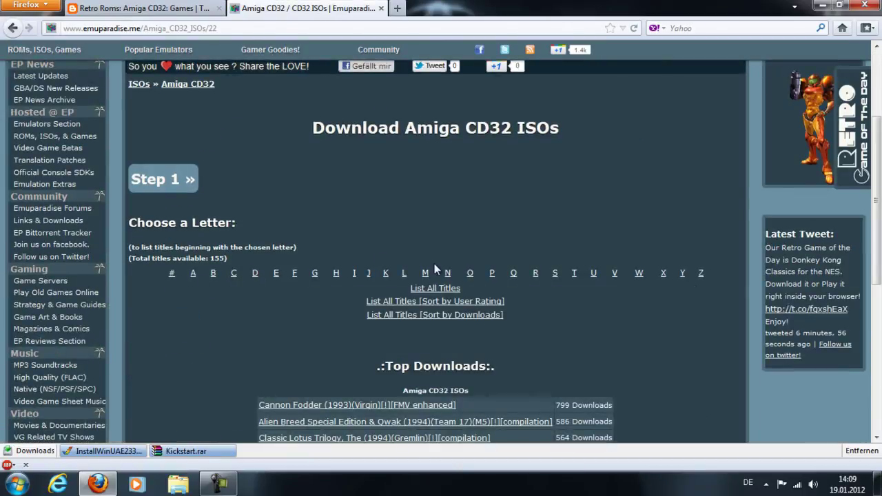
scroll(253, 252, down, 6)
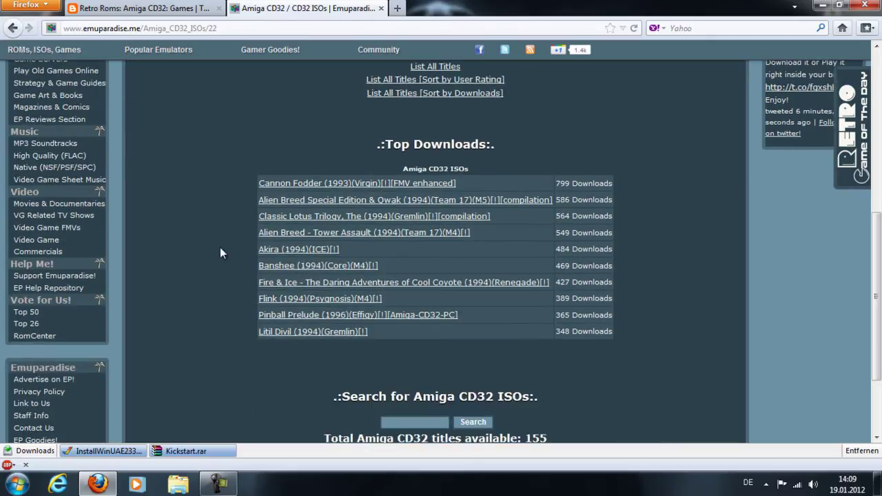
scroll(220, 253, down, 3)
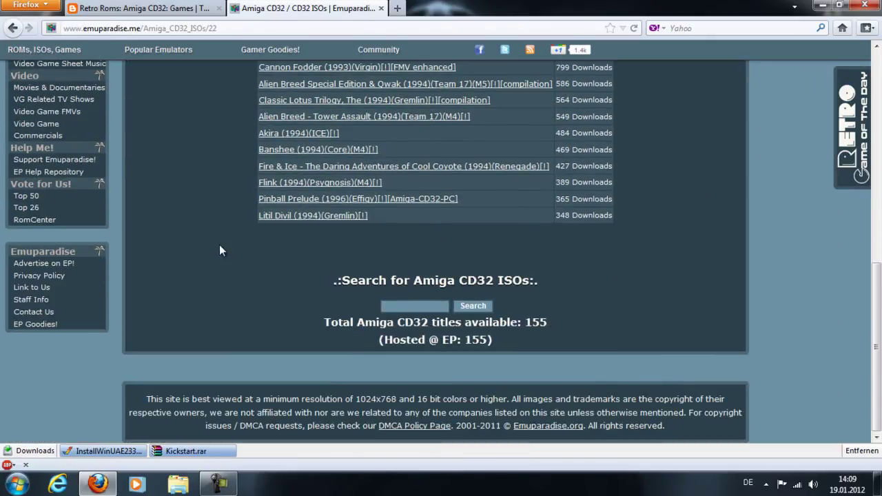
scroll(219, 244, up, 4)
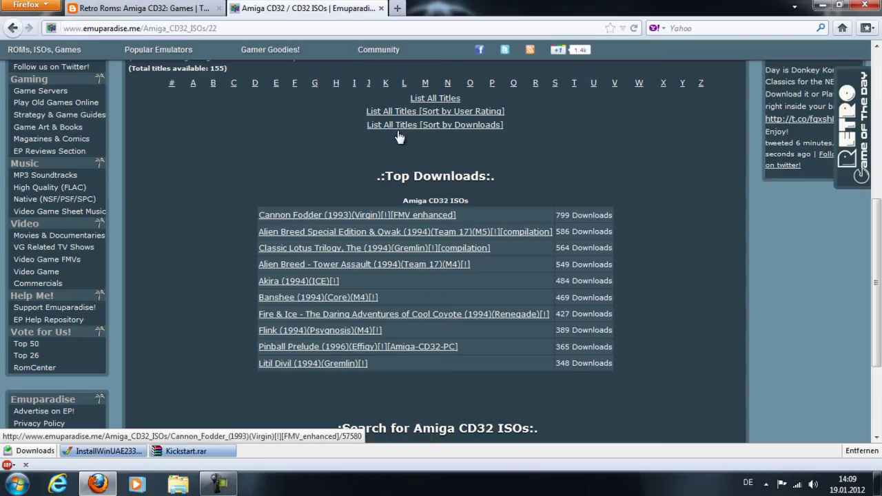
click(369, 83)
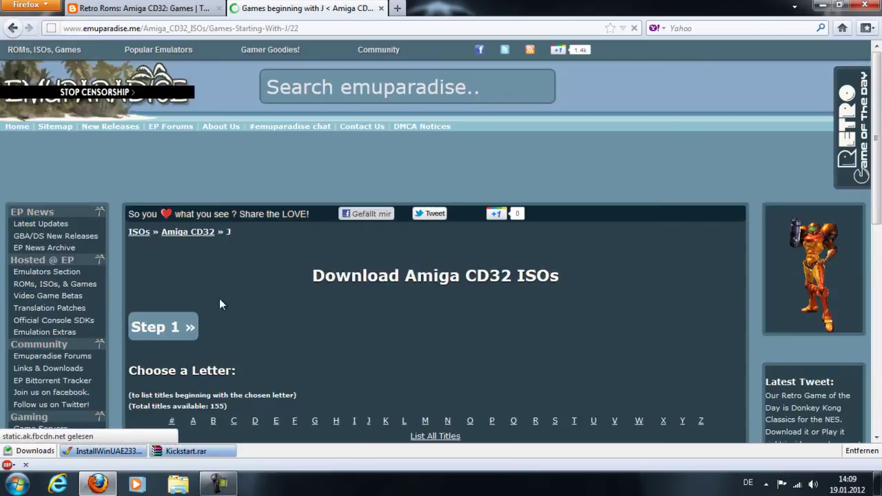
Step: Open the Jetstrike (1995)(Rasputin) entry from the J titles and go to its direct download page
scroll(227, 289, down, 10)
scroll(261, 272, up, 4)
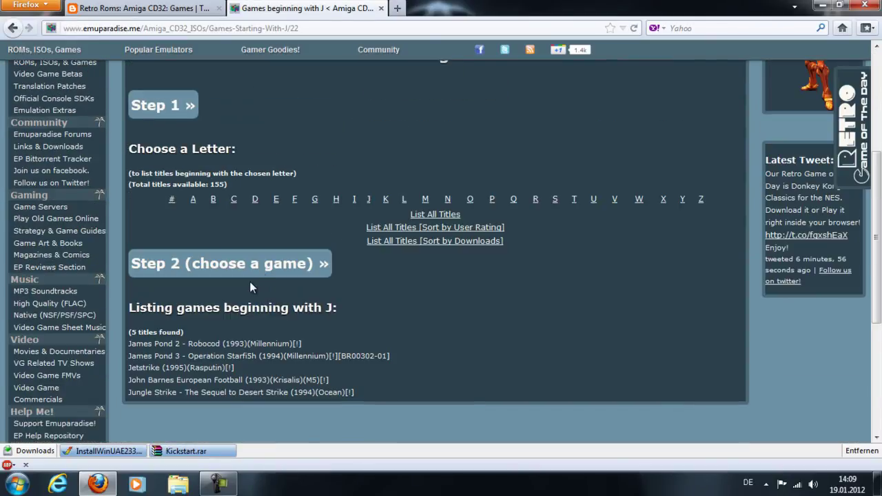
click(196, 367)
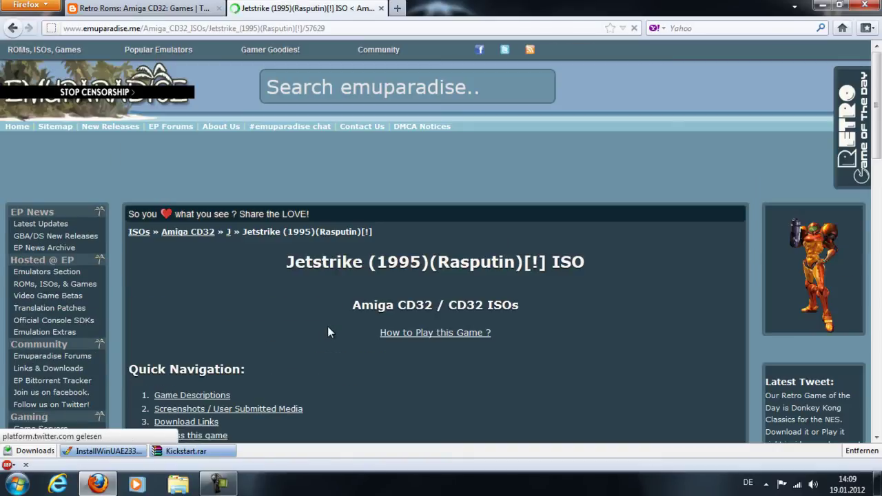
scroll(307, 298, down, 20)
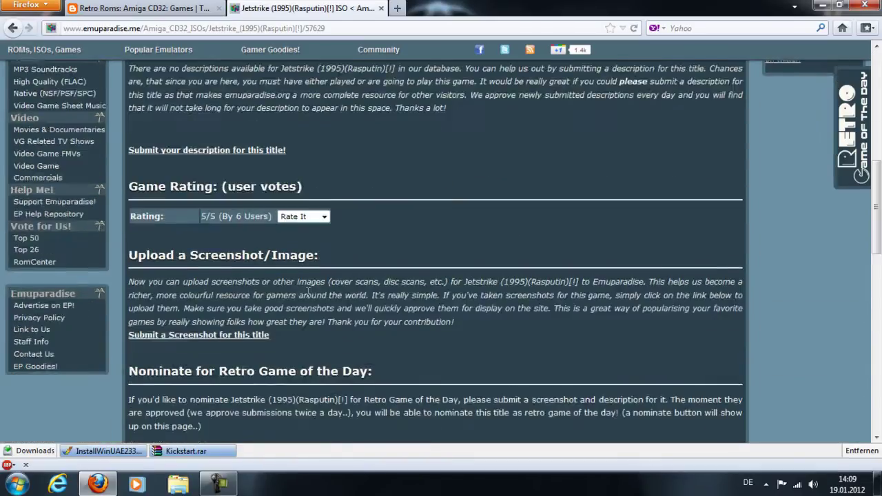
scroll(301, 295, down, 2)
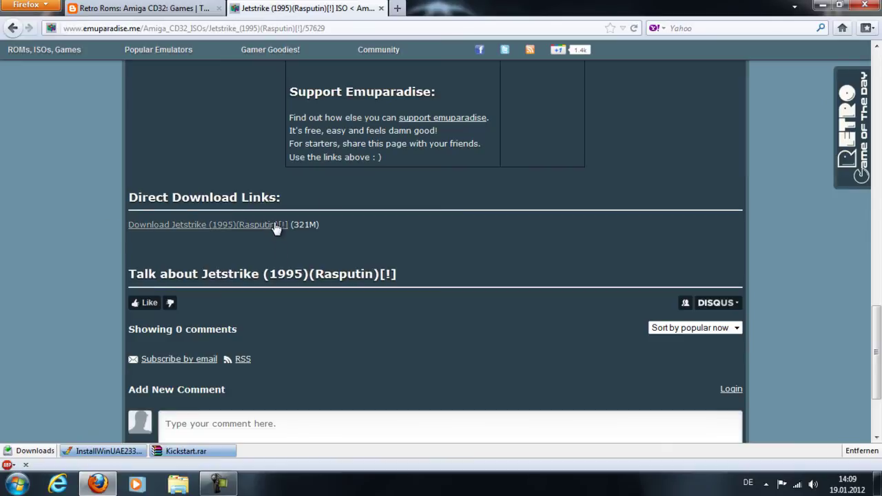
click(240, 230)
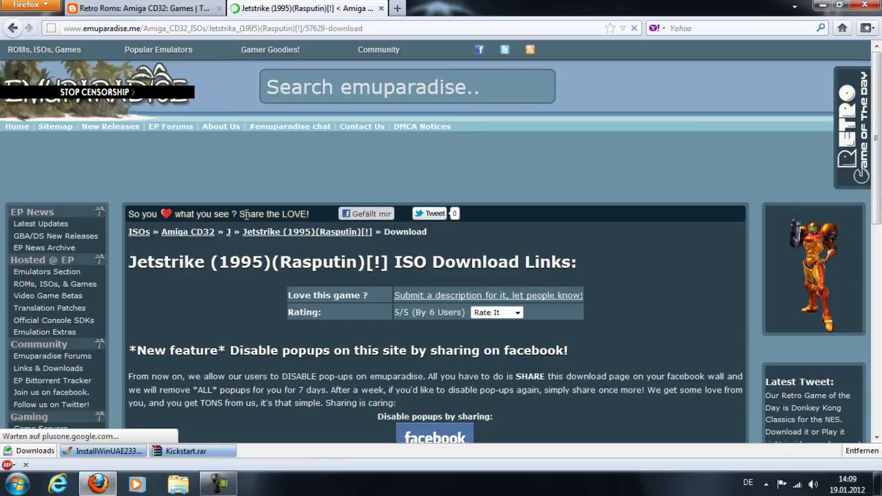
Step: Download the Jetstrike (1995)(Rasputin)[!] ZIP archive from its direct download link and save it to the Desktop
scroll(246, 218, down, 3)
scroll(246, 218, down, 4)
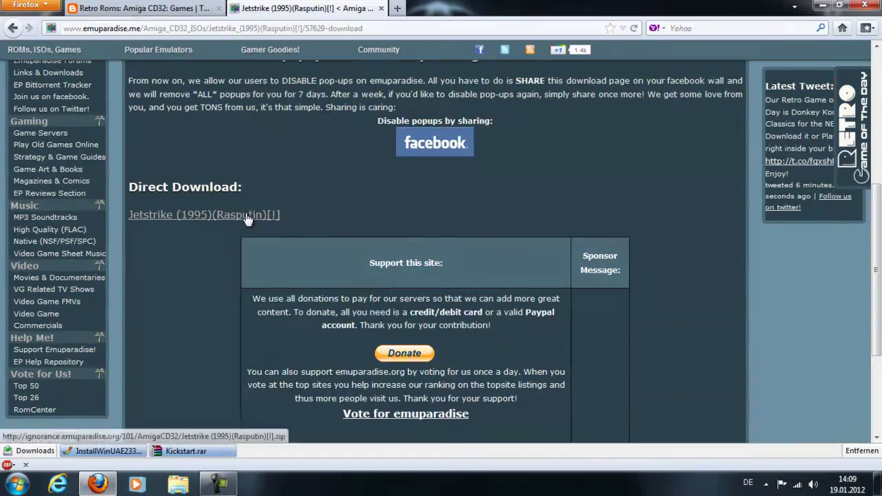
click(183, 216)
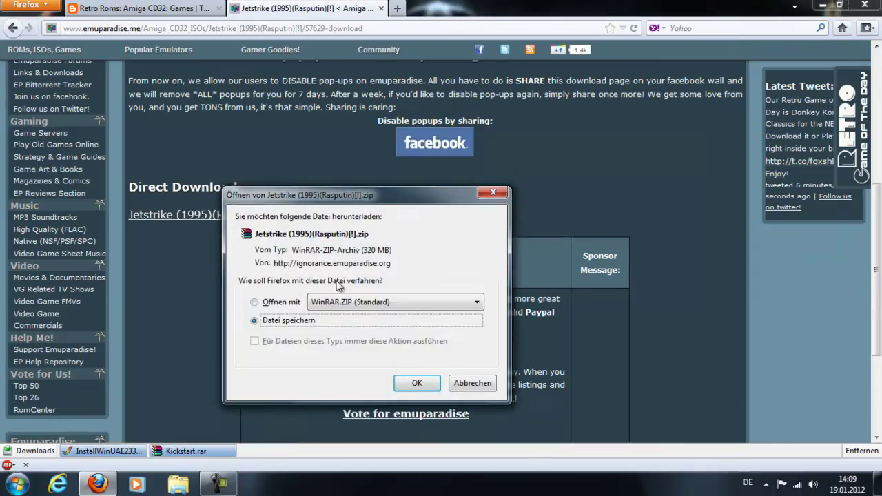
click(417, 383)
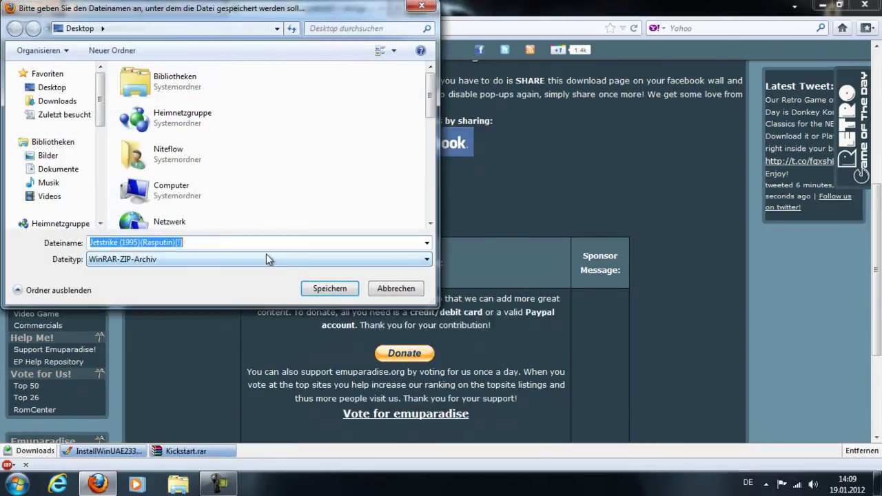
click(342, 293)
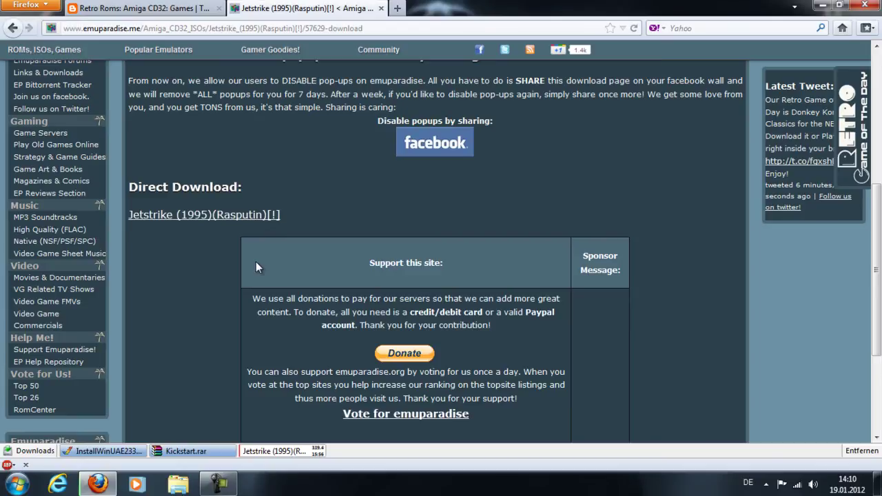
click(301, 452)
Step: Minimize the browser and empty the Recycle Bin on the desktop
click(825, 5)
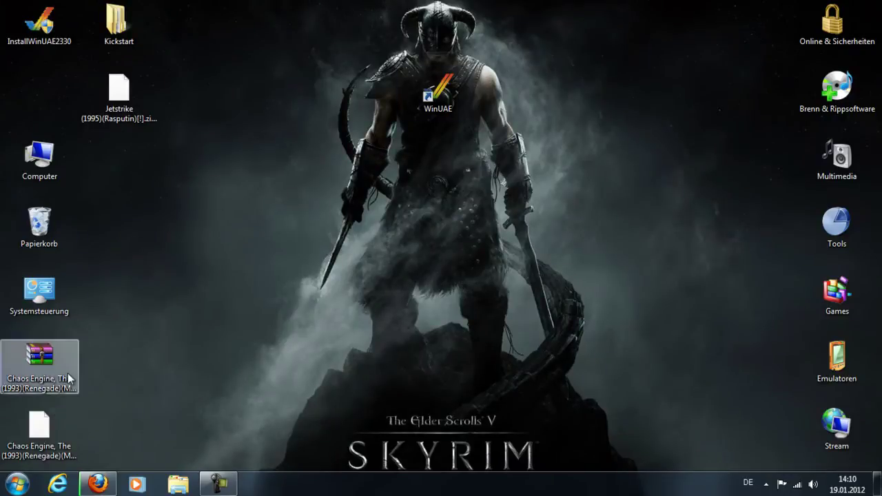
right_click(51, 206)
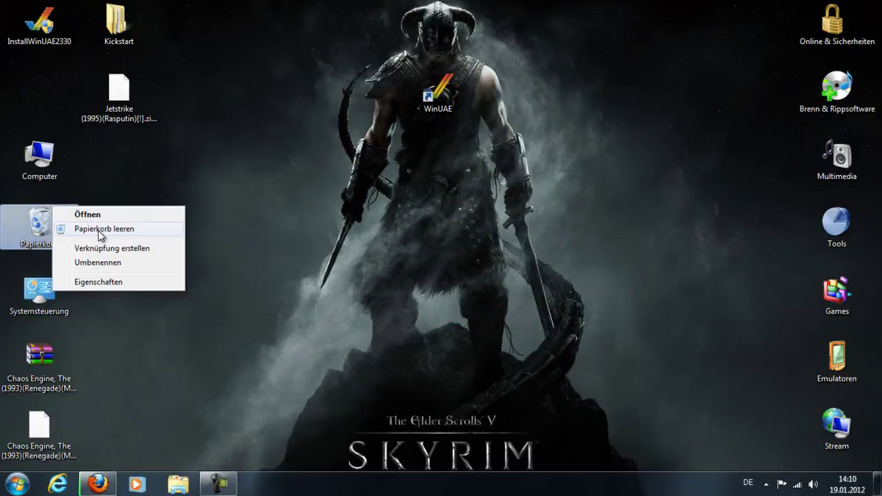
click(162, 233)
click(492, 294)
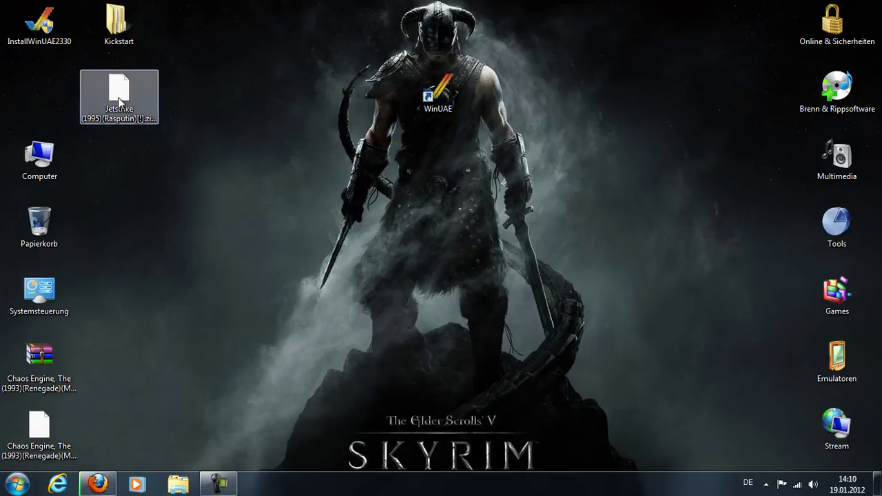
mouse_move(128, 104)
mouse_down()
mouse_move(93, 96)
mouse_move(124, 103)
mouse_up()
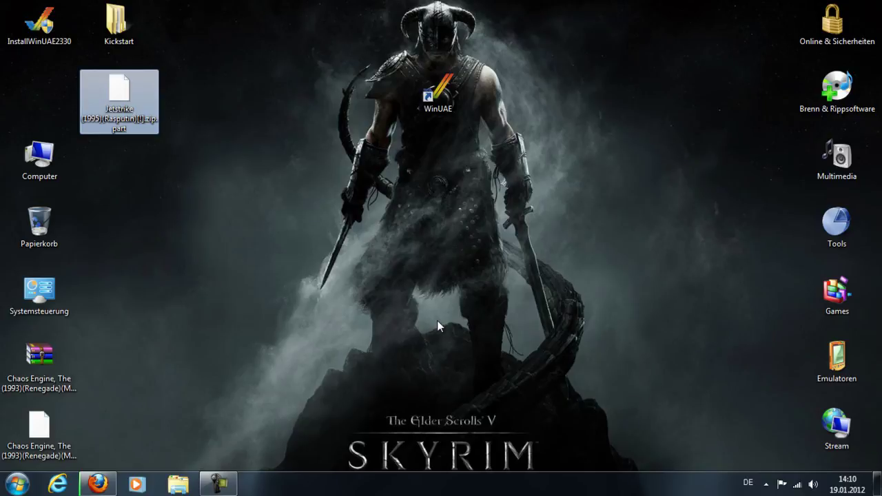
Step: Open DAEMON Tools Lite, start mounting an image in virtual drive M:, and browse the Desktop for it
click(765, 483)
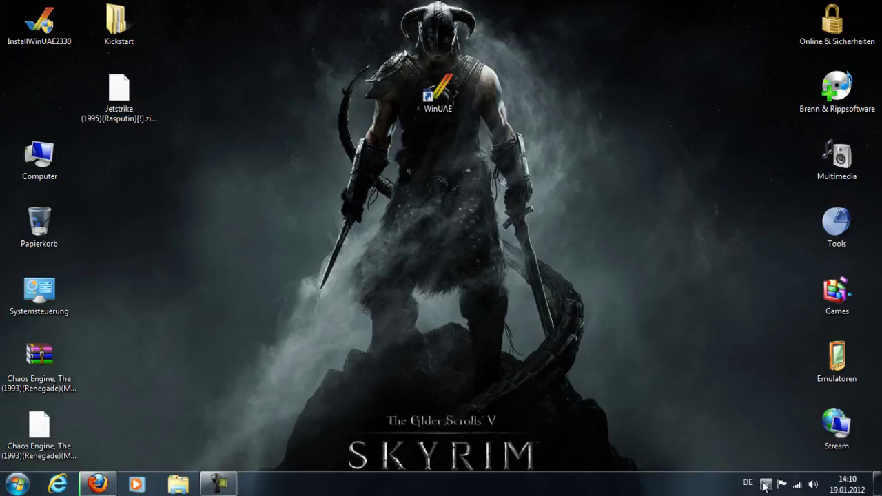
double_click(745, 419)
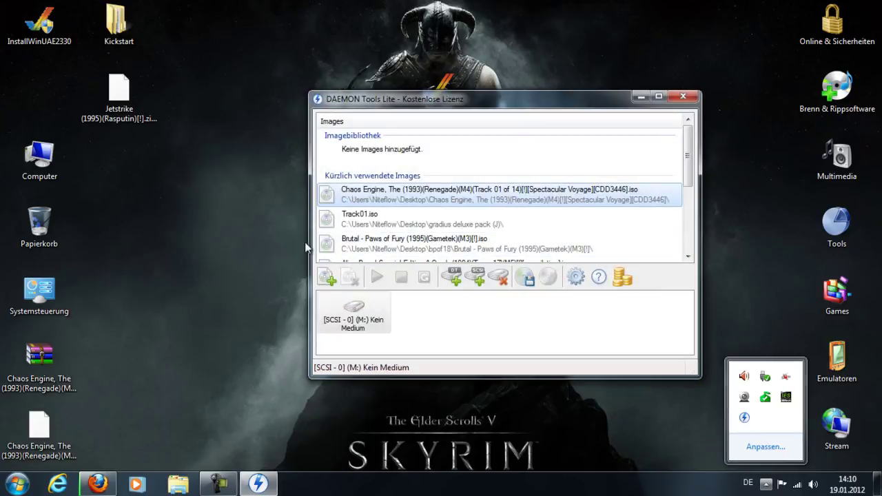
right_click(352, 315)
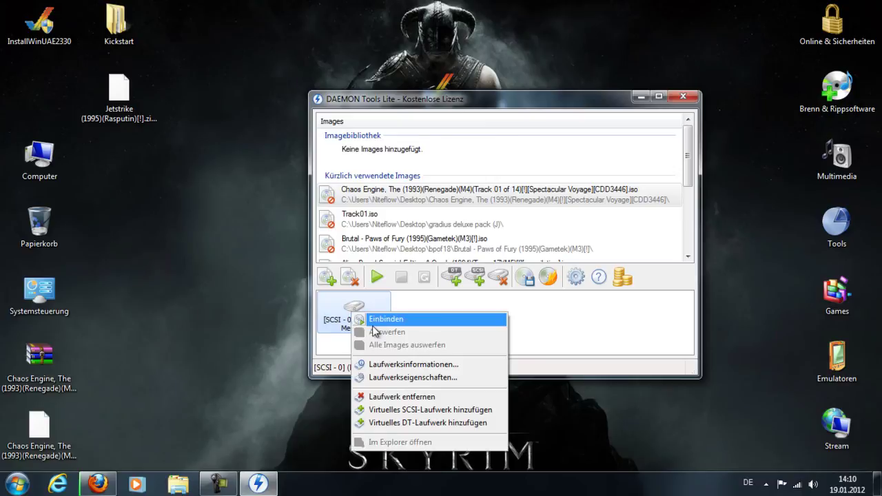
click(395, 322)
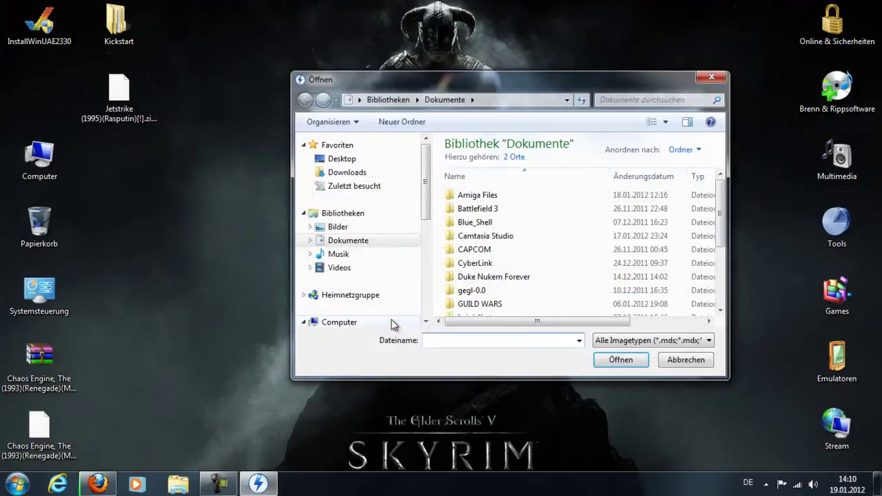
mouse_move(424, 170)
mouse_down()
mouse_move(436, 275)
mouse_move(428, 181)
mouse_up()
click(342, 162)
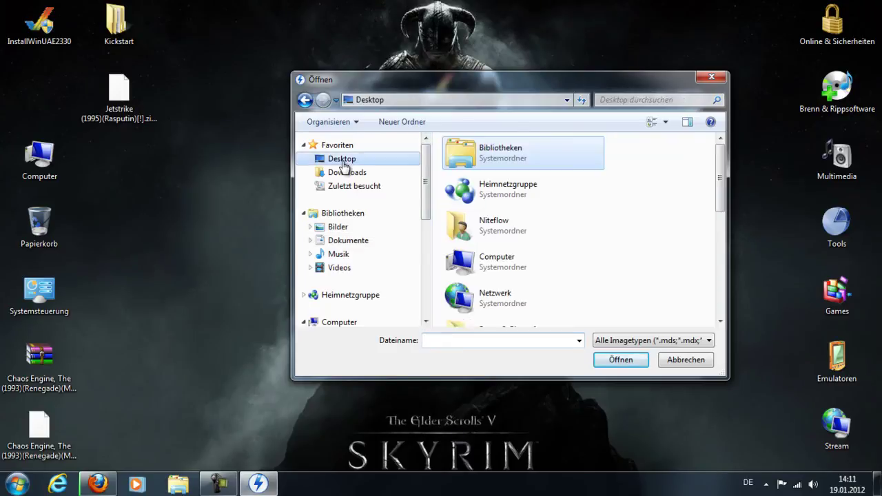
scroll(557, 228, down, 5)
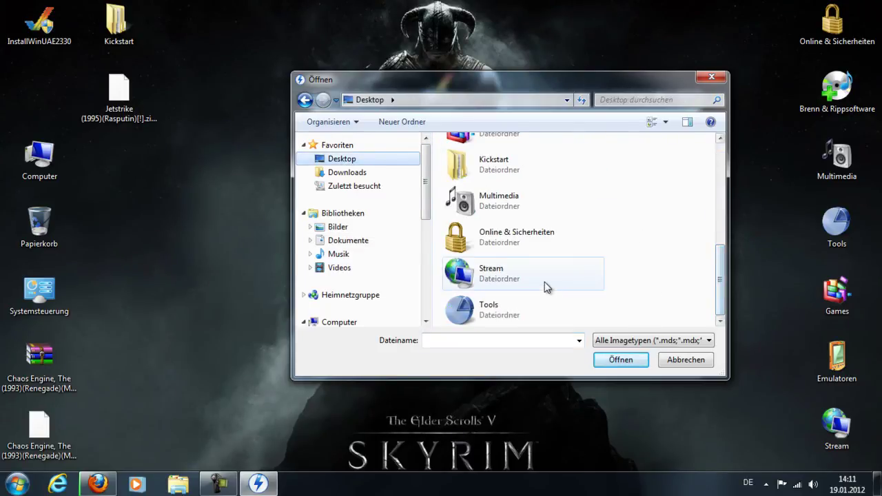
drag(720, 297, 715, 274)
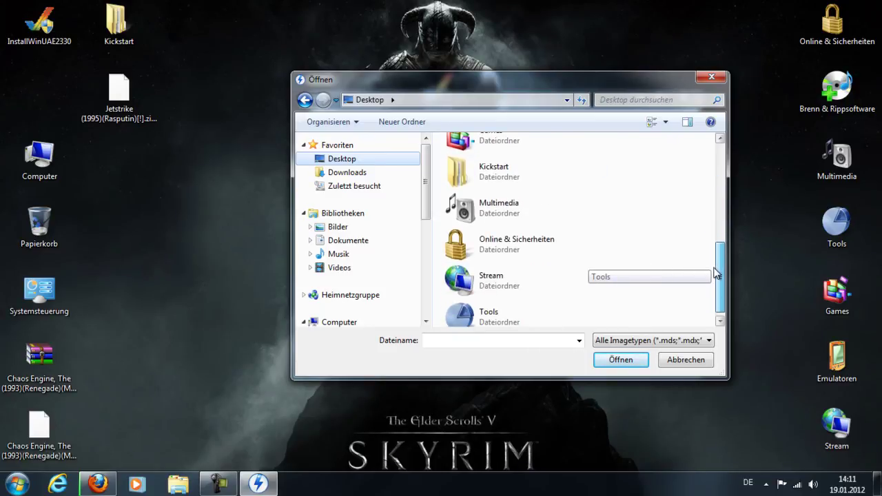
Step: Extract the Chaos Engine archive into its own folder on the desktop and reload the Desktop listing in the image selection dialog
right_click(48, 360)
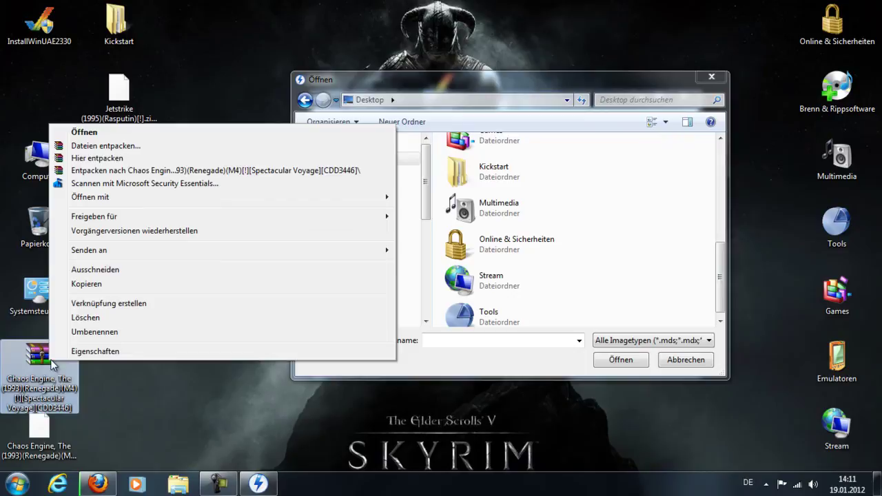
click(100, 172)
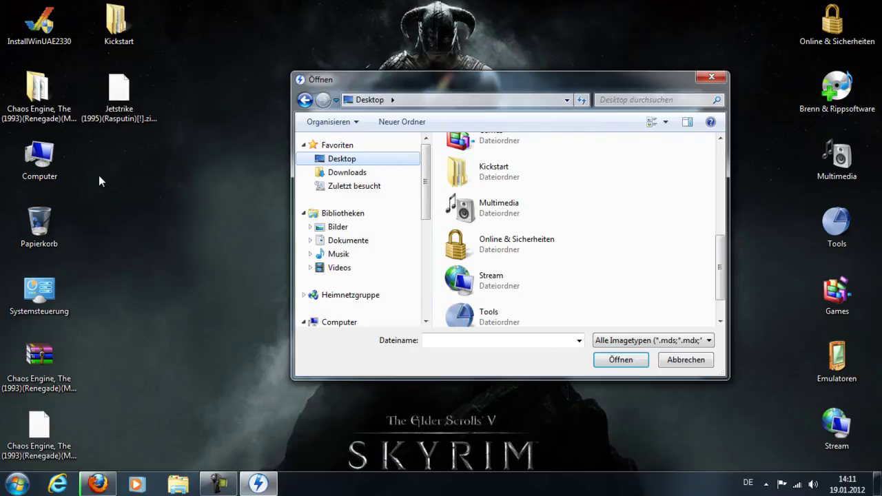
click(305, 102)
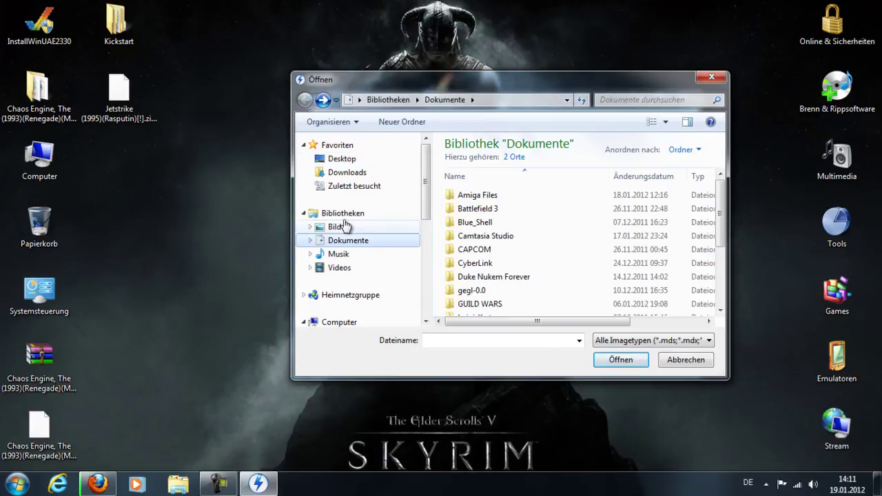
click(340, 159)
scroll(722, 173, down, 4)
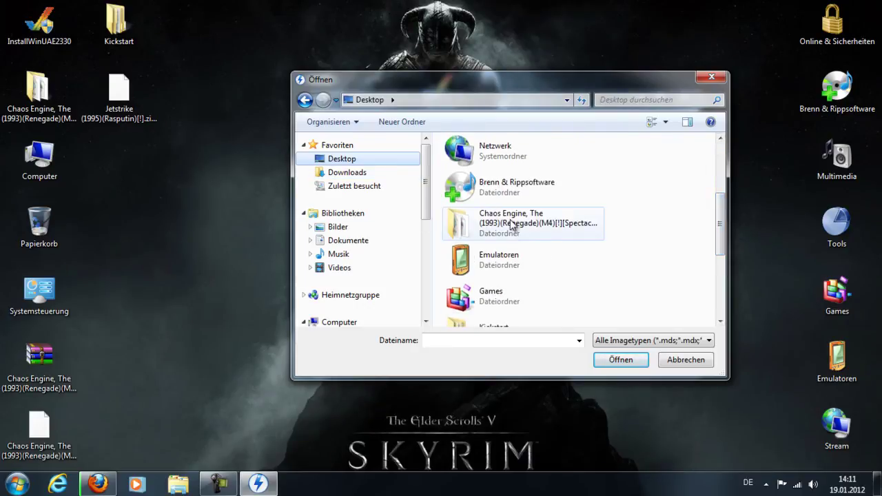
Step: Mount the Chaos Engine Track 01 ISO from the extracted folder in virtual drive M: and dismiss the AutoPlay window
double_click(490, 214)
click(462, 161)
double_click(462, 162)
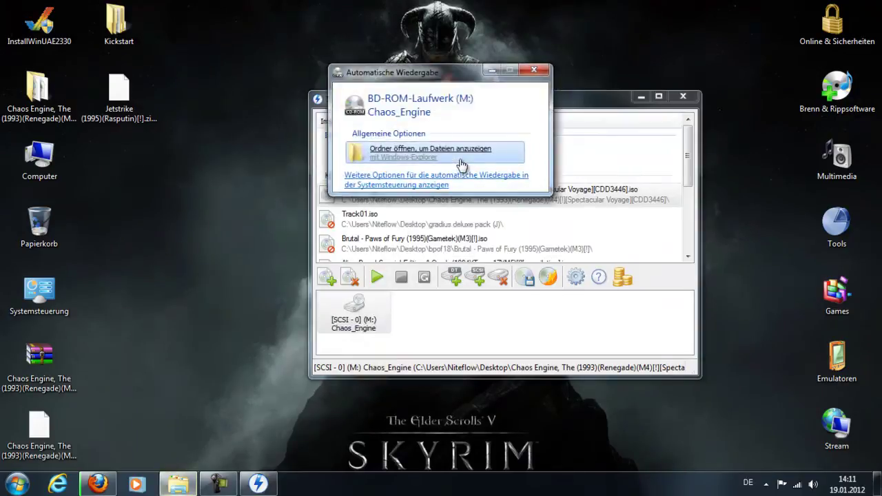
click(535, 72)
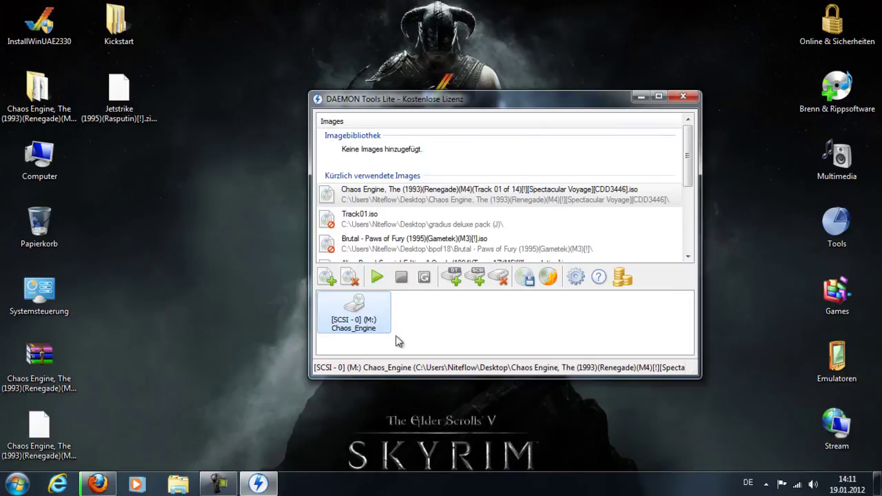
click(640, 97)
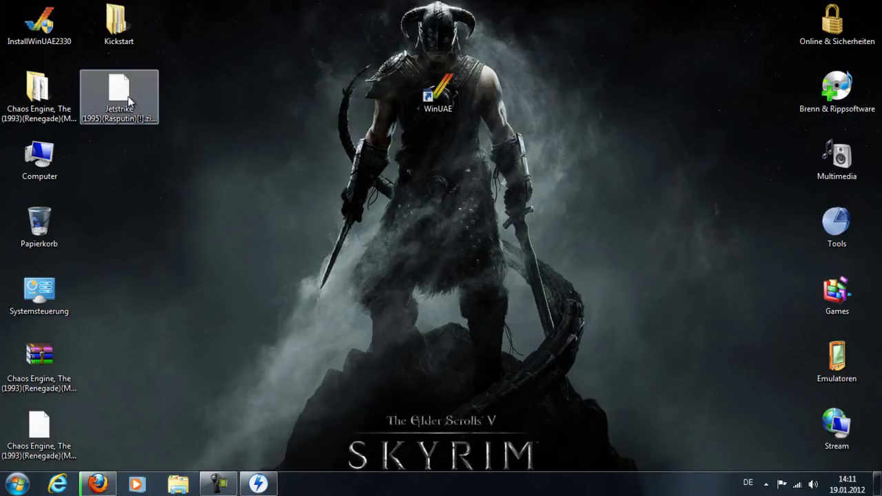
Step: Launch WinUAE, load the saved AMIGA CD configuration, and start the emulation
double_click(443, 93)
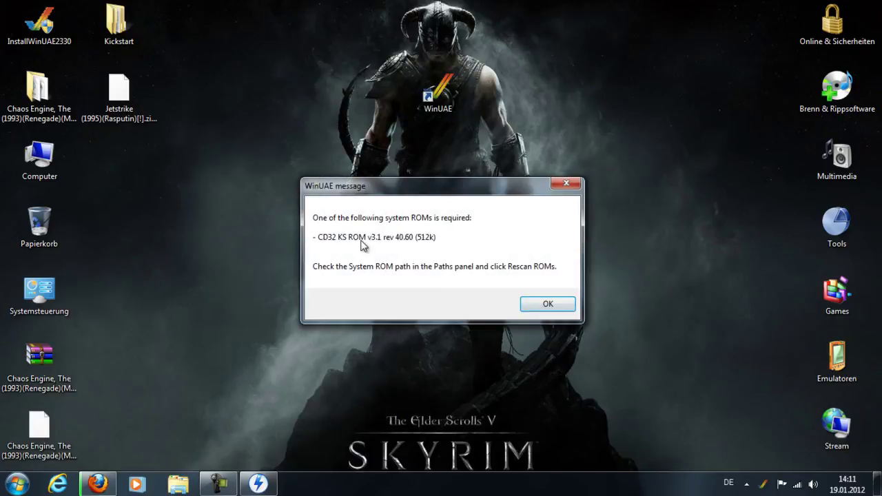
click(546, 304)
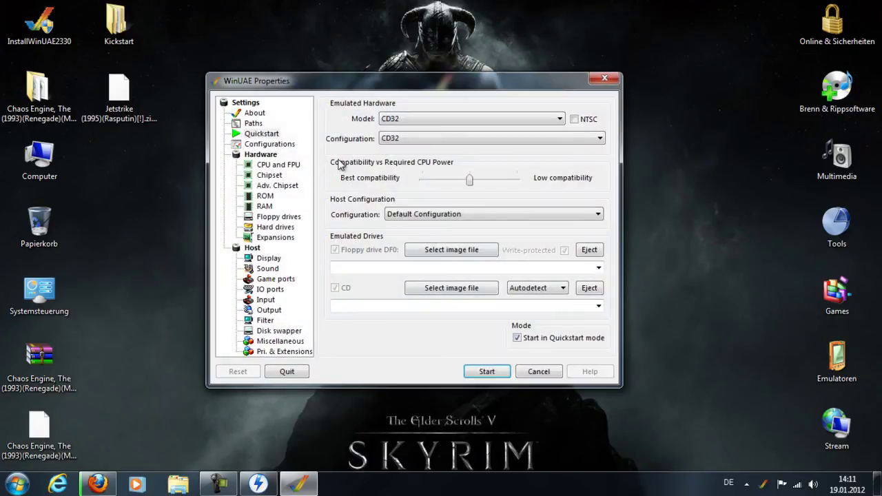
click(270, 145)
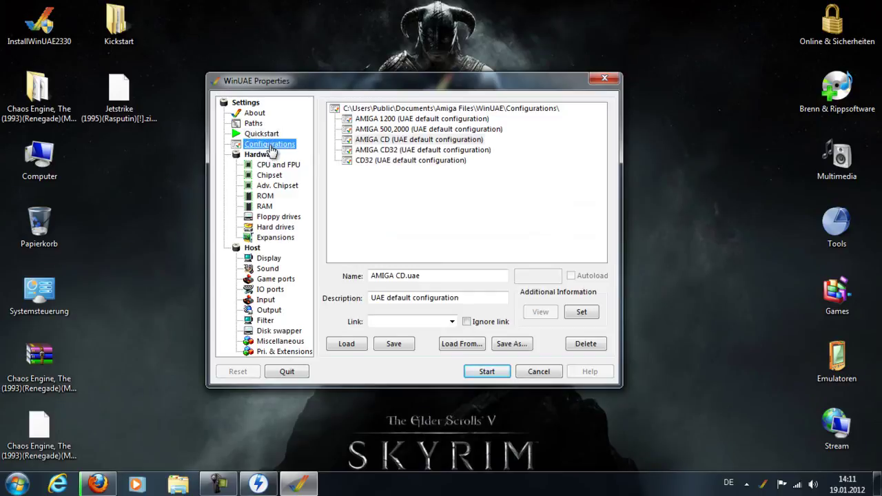
click(379, 140)
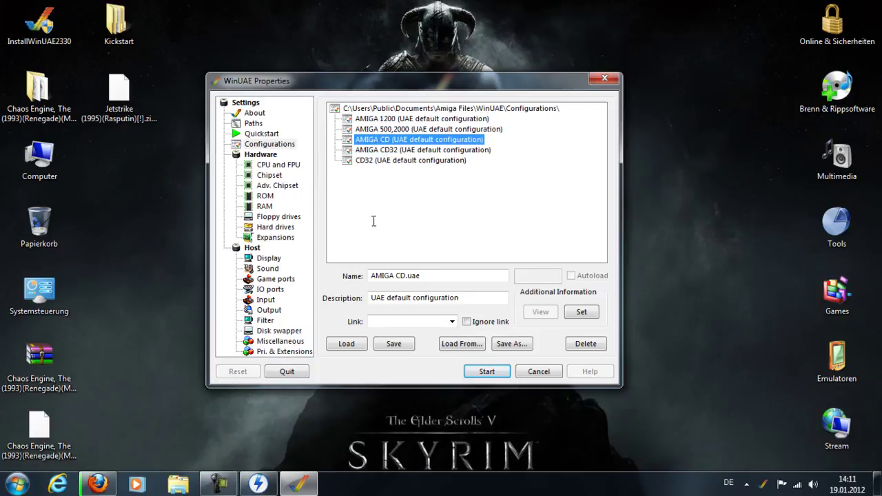
click(347, 343)
click(487, 371)
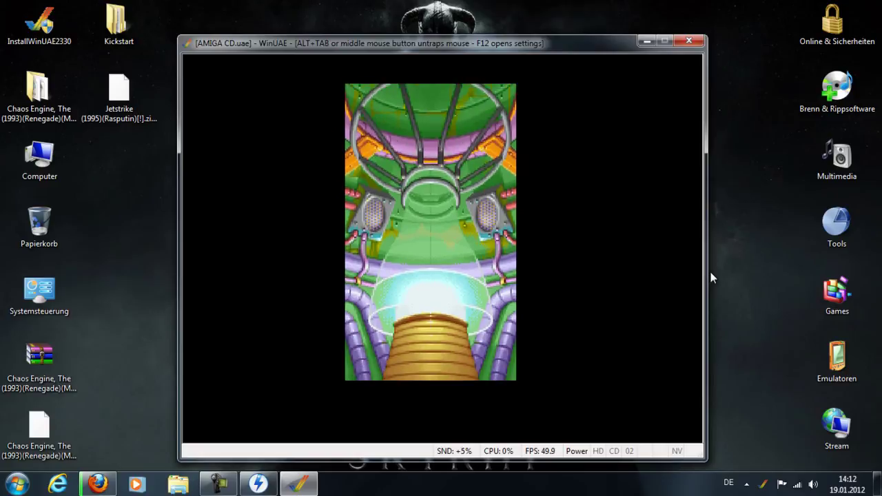
Step: Quit the emulator and eject the Chaos Engine image from virtual drive M: in DAEMON Tools Lite
key(F12)
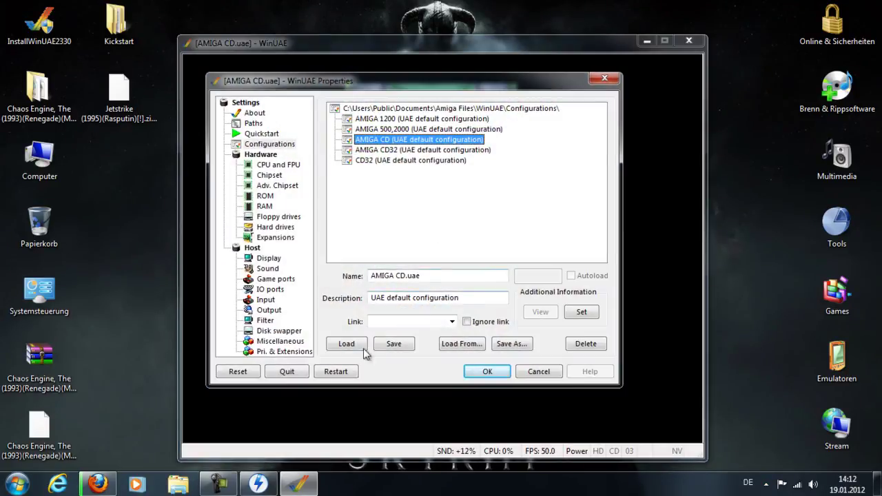
click(288, 375)
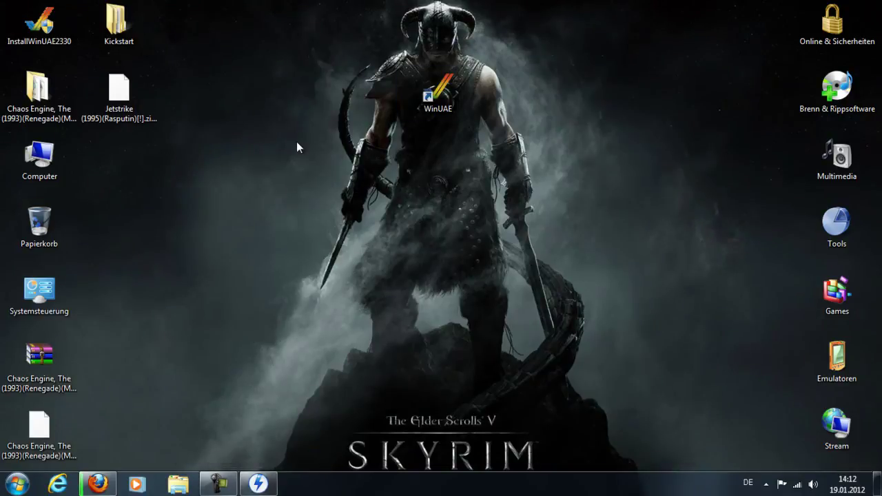
click(259, 484)
right_click(356, 324)
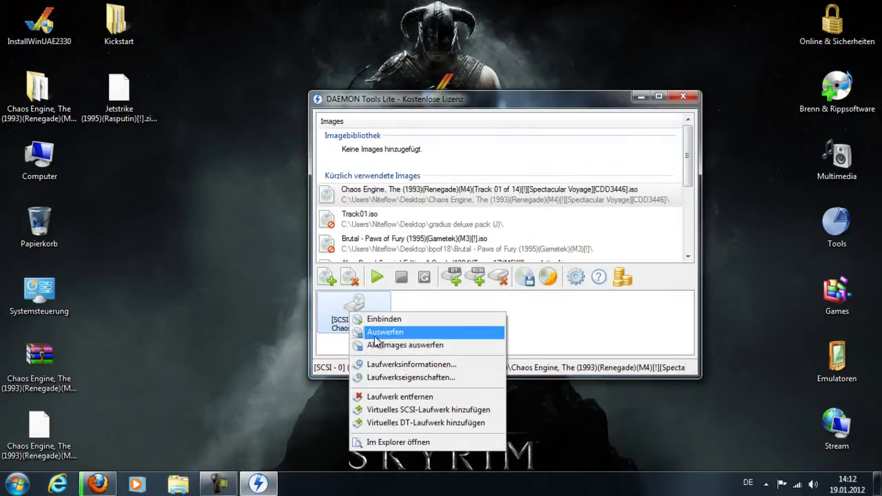
click(367, 334)
click(683, 96)
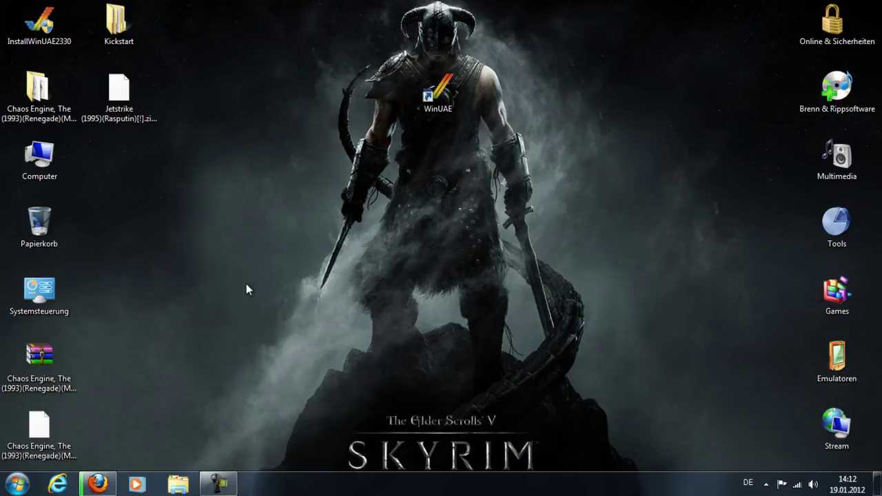
click(219, 485)
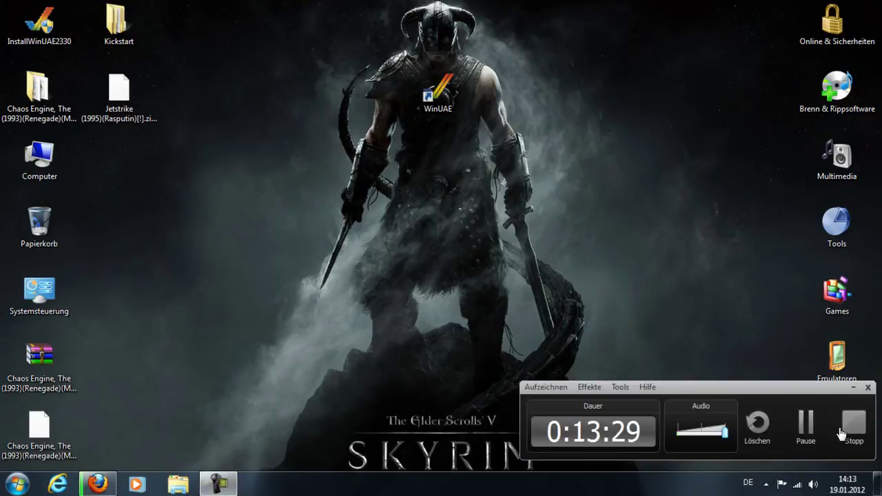